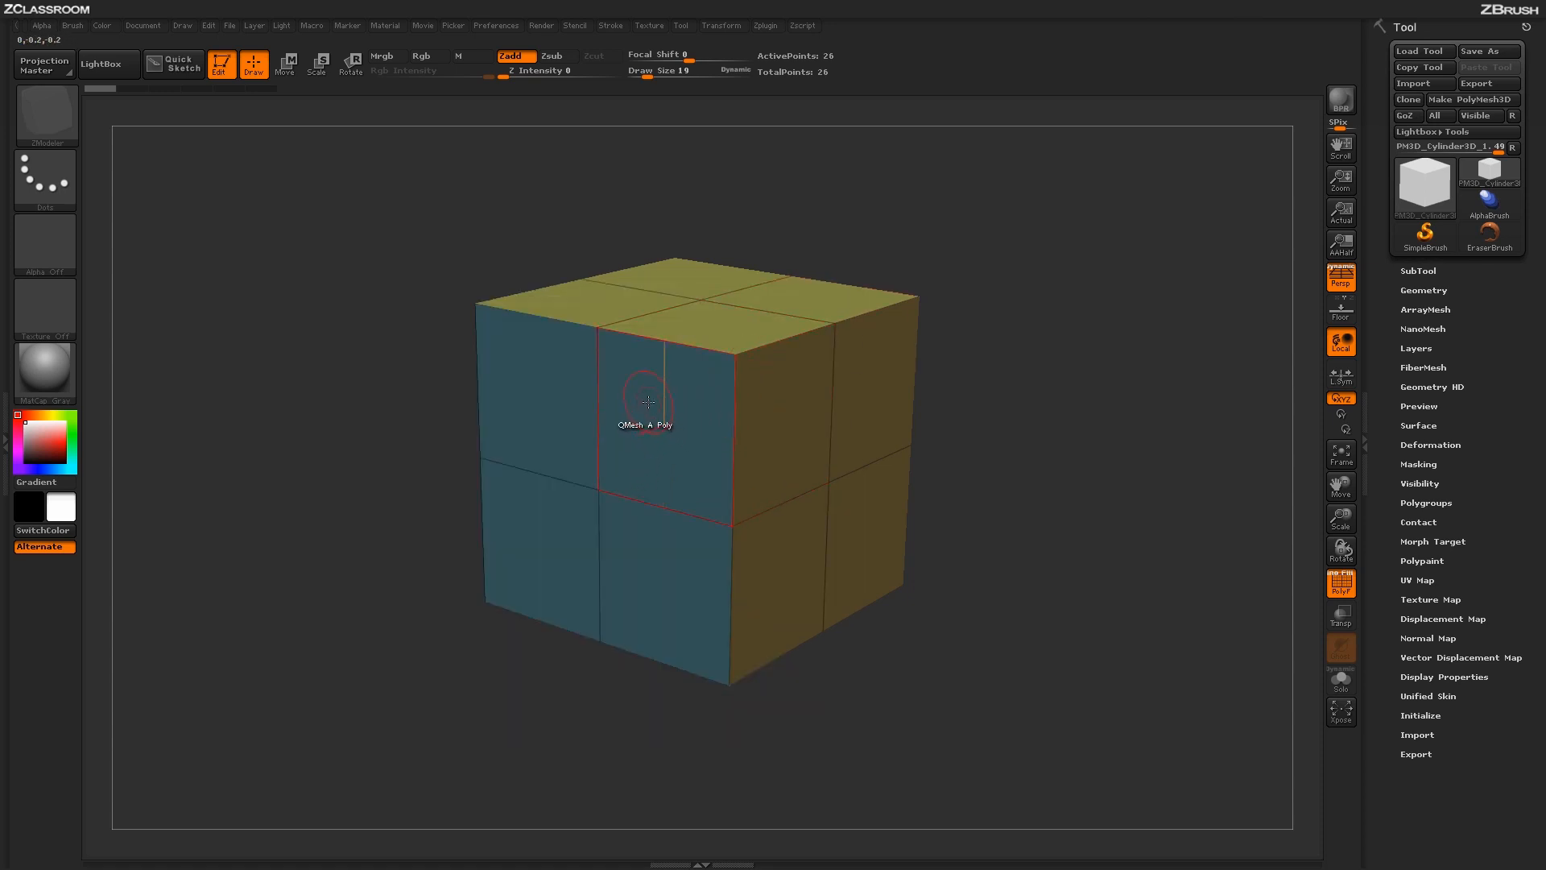
- With QMesh targeting A Single Poly, extrude the two upper polygons of the cube's blue front face outward to the same length
{"action": "key", "text": "space"}
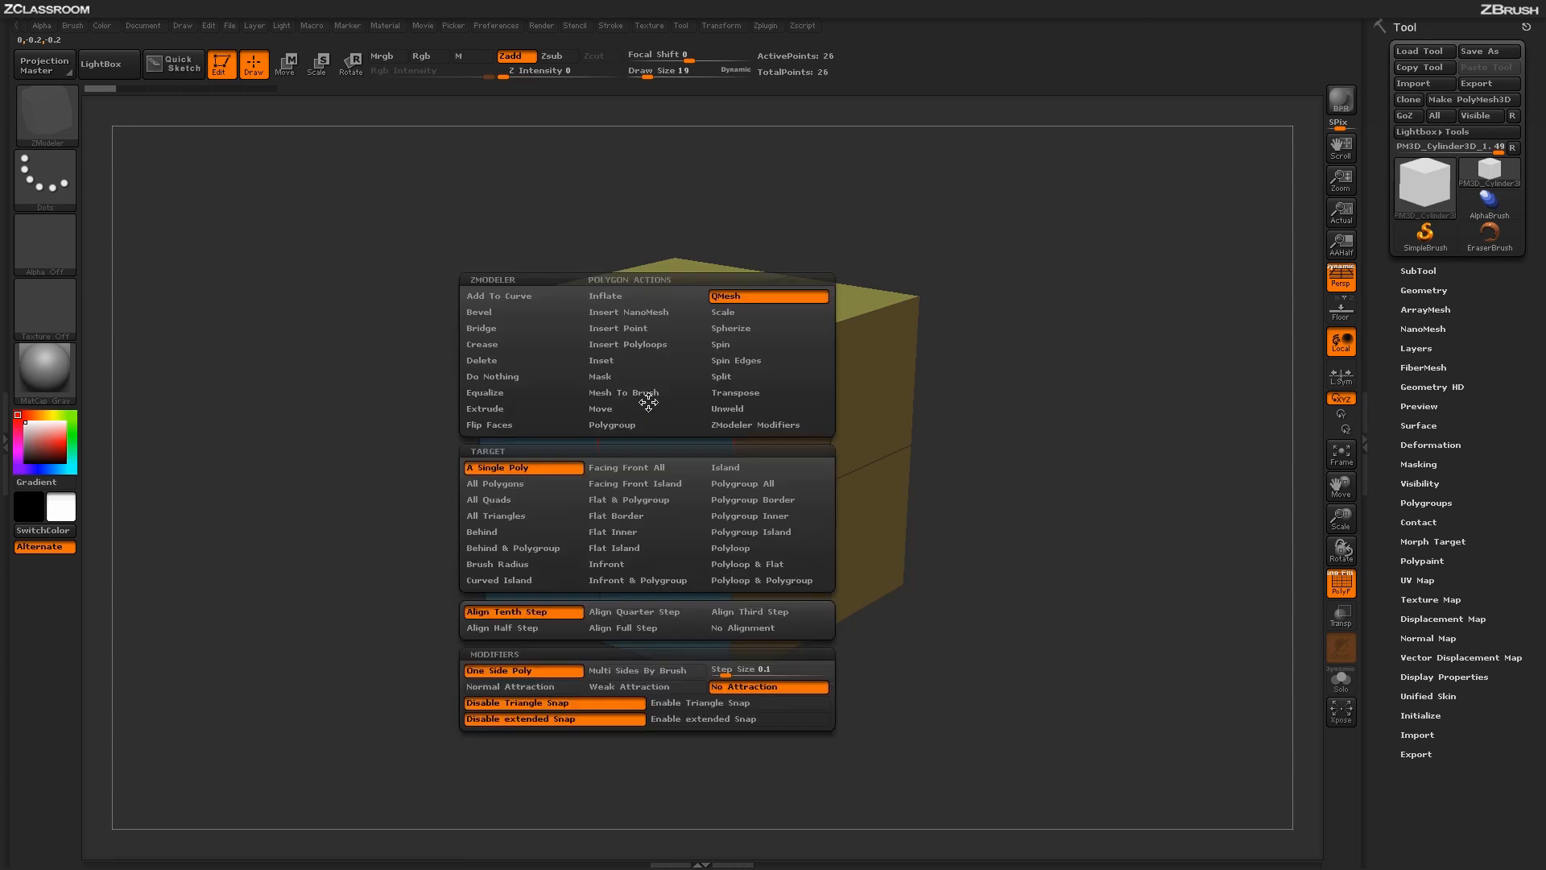
{"action": "left_click", "coordinate": [535, 470]}
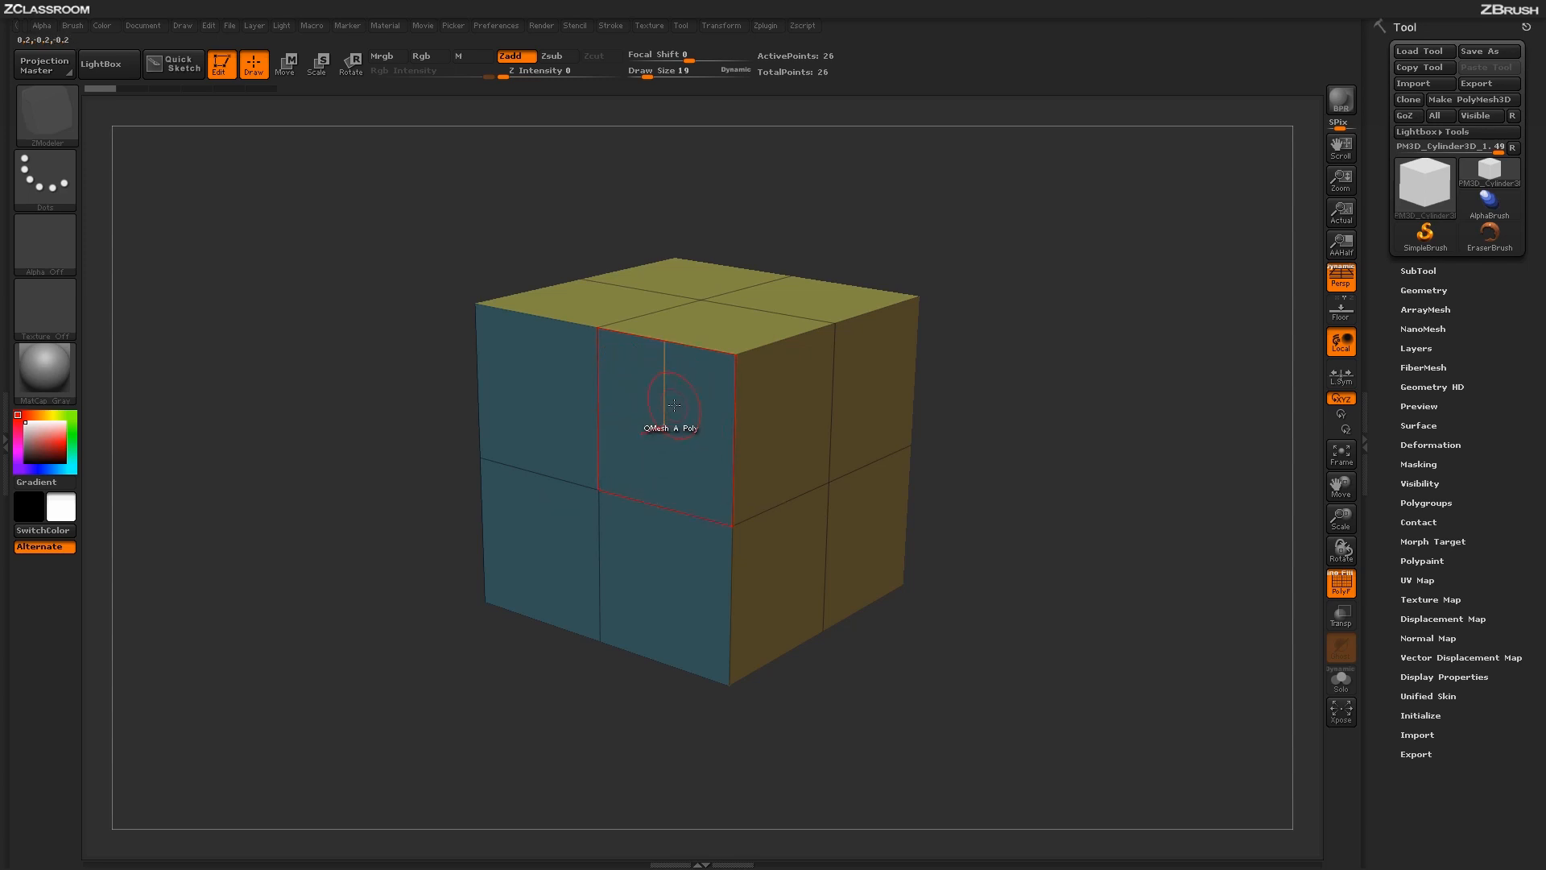
{"action": "left_click_drag", "start_coordinate": [675, 405], "coordinate": [322, 588]}
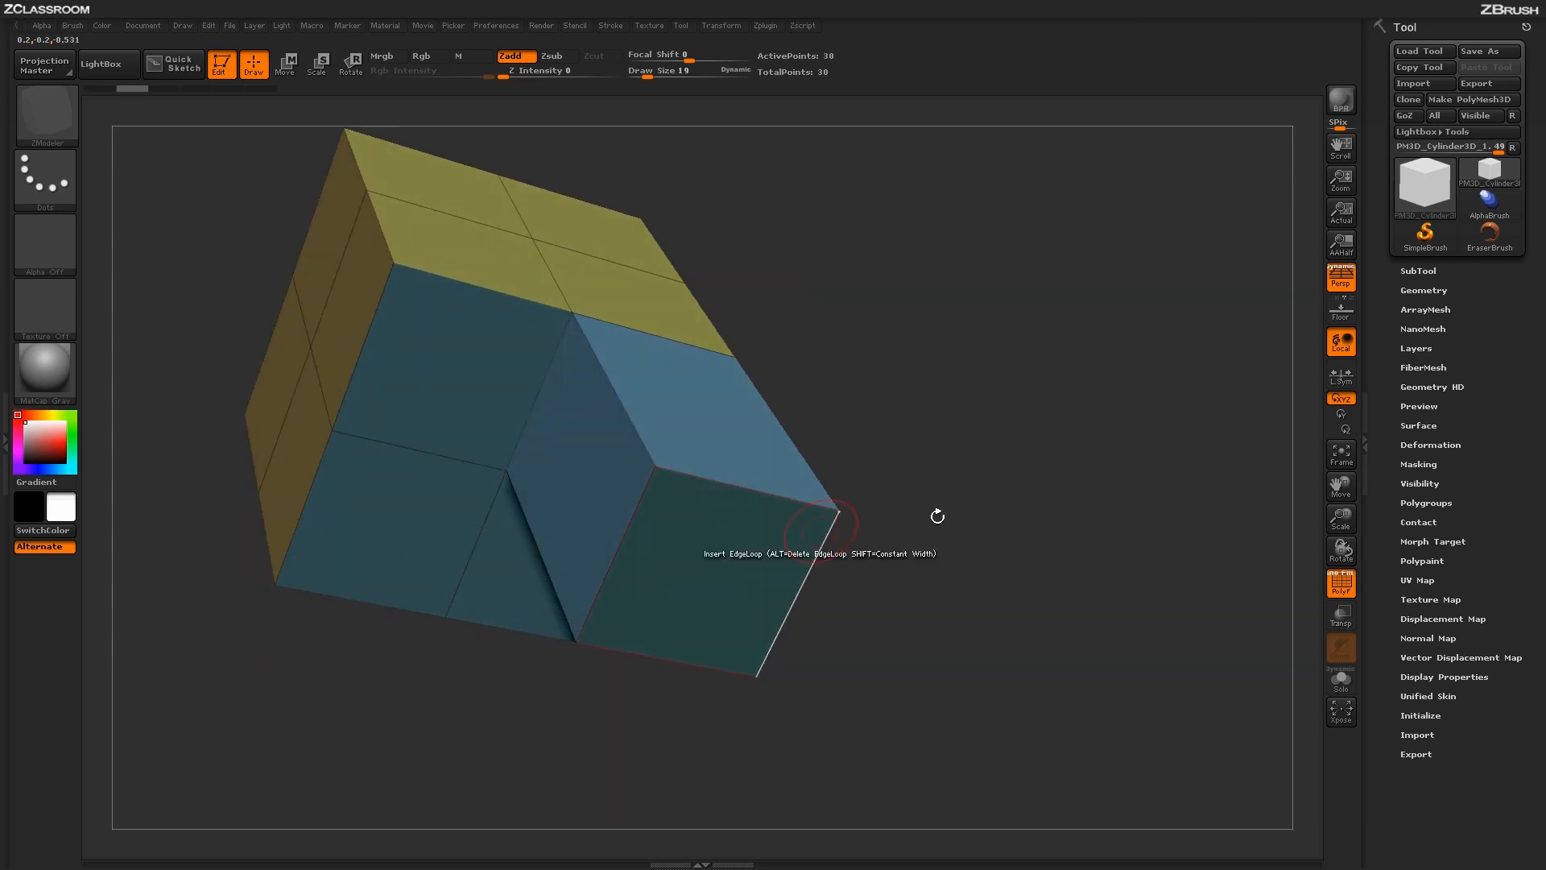
{"action": "left_click_drag", "start_coordinate": [935, 514], "coordinate": [1015, 464]}
{"action": "left_click_drag", "start_coordinate": [996, 381], "coordinate": [1002, 403]}
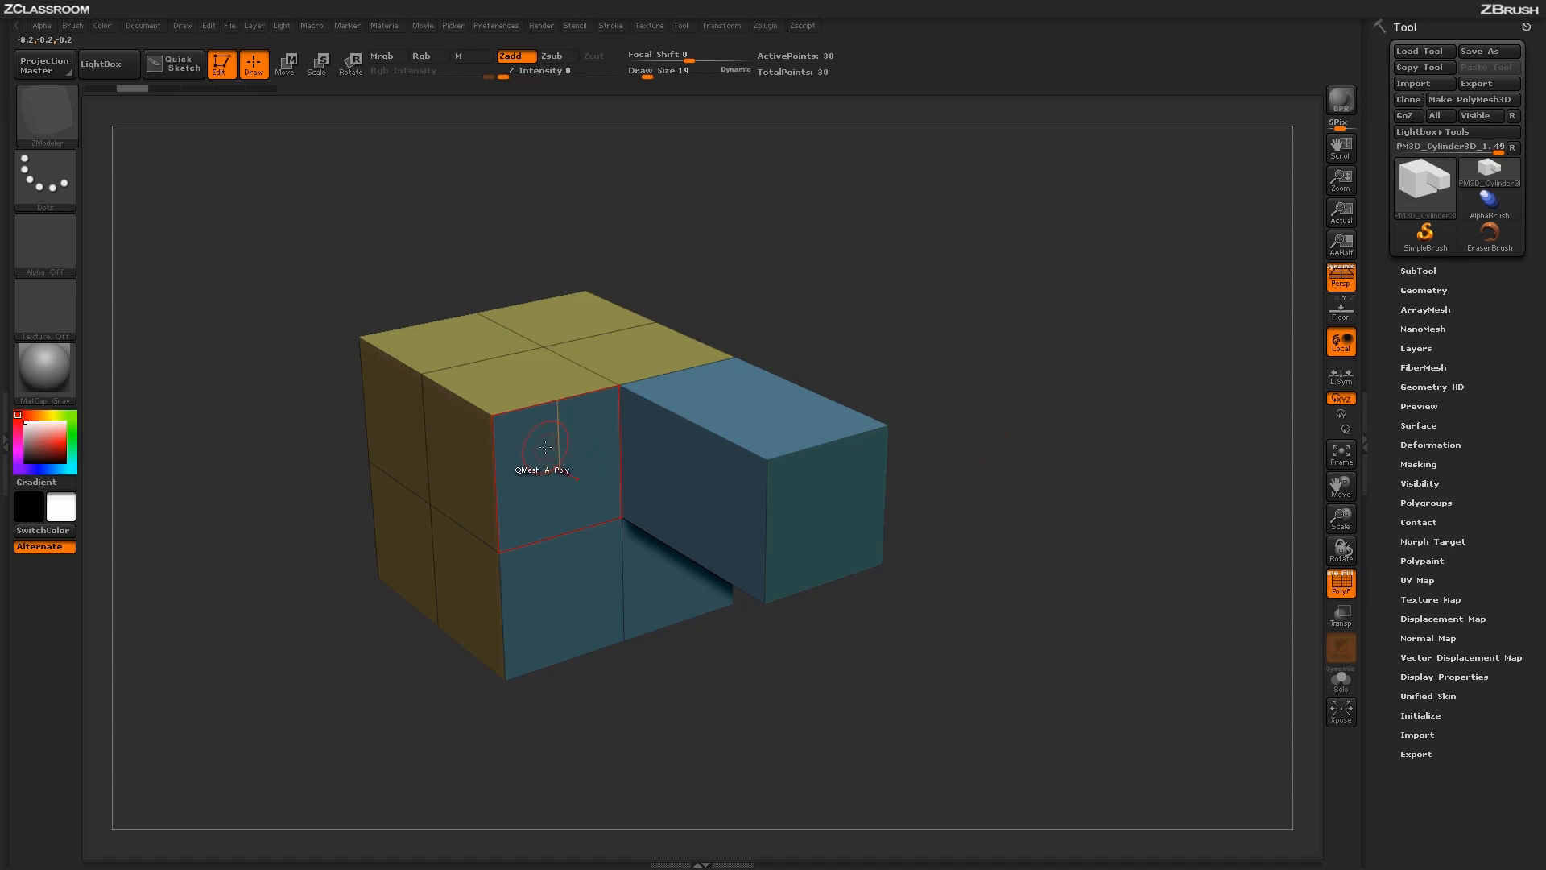
{"action": "left_click_drag", "start_coordinate": [546, 447], "coordinate": [626, 486]}
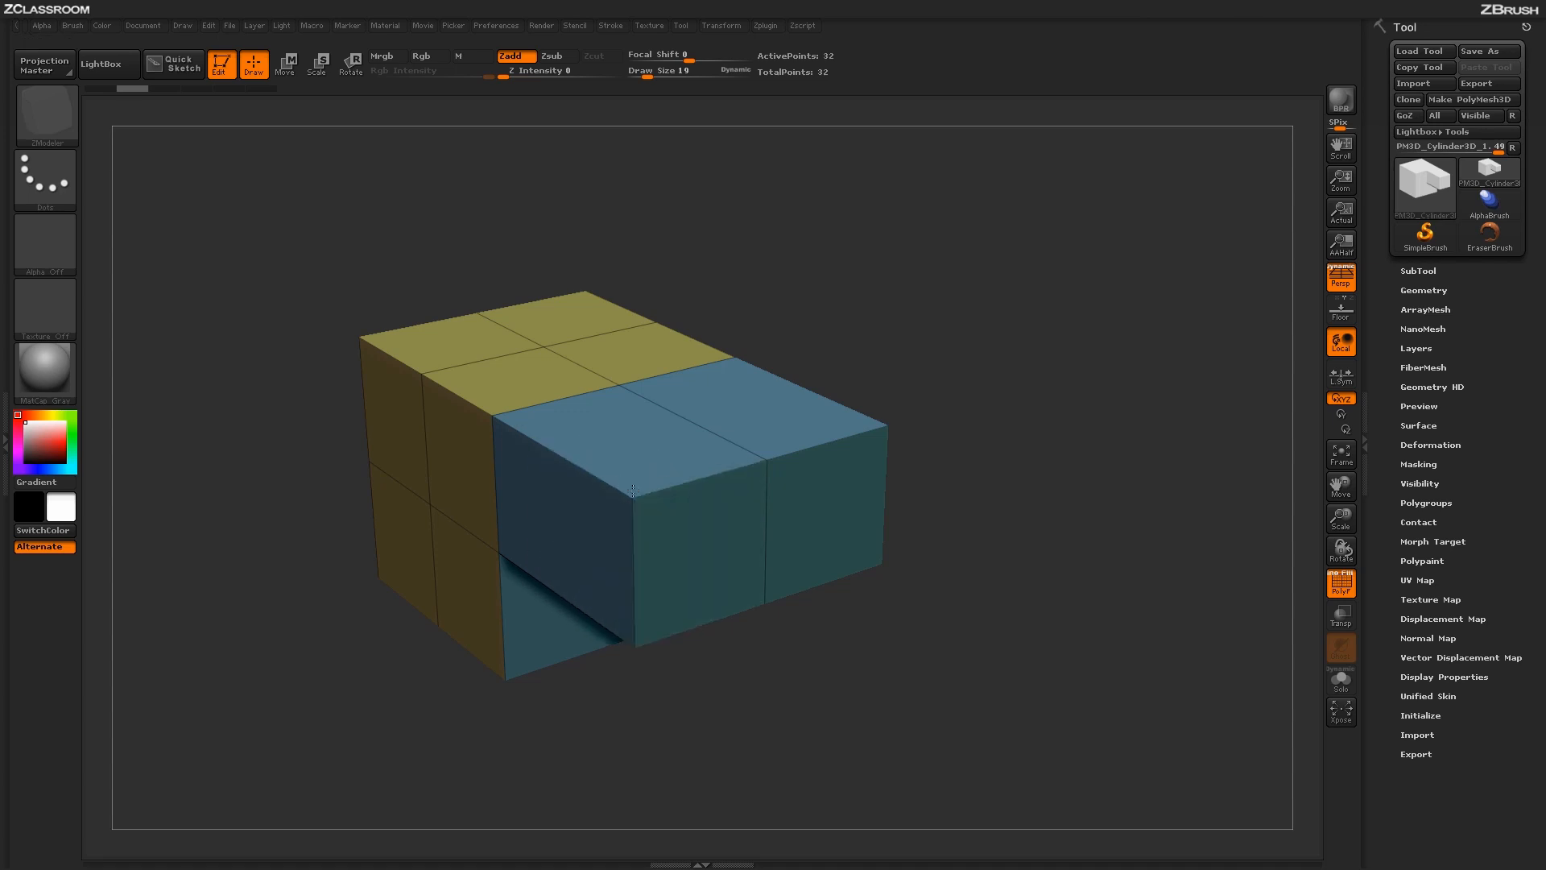
- Extrude the two underside polygons of the overhang down flush with the cube's bottom, undoing any accidental smoothing of the front face
{"action": "left_click_drag", "start_coordinate": [818, 621], "coordinate": [754, 520]}
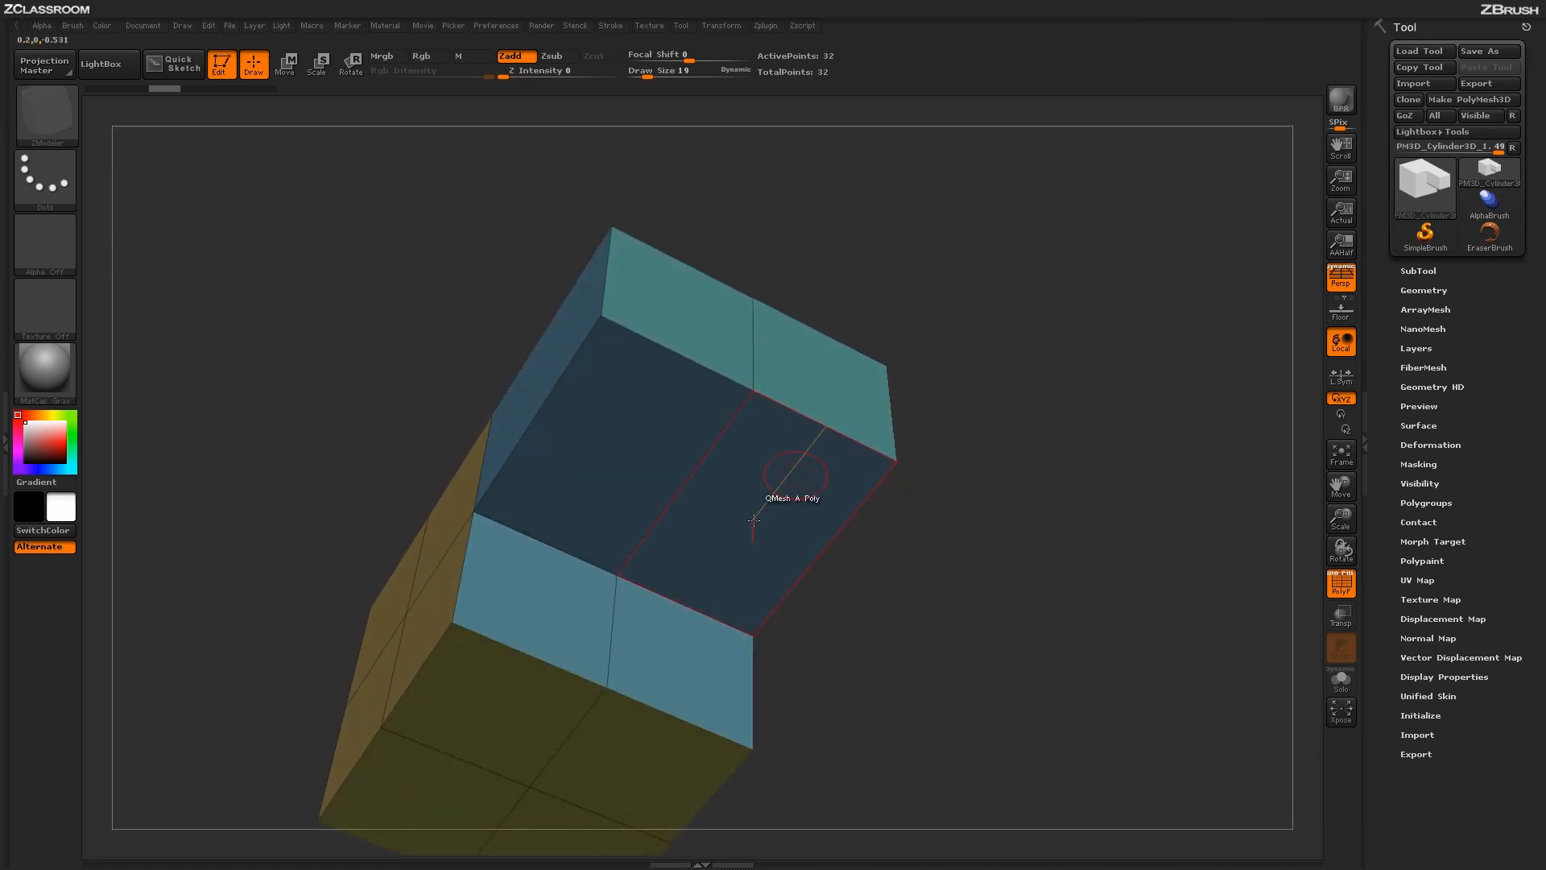
{"action": "left_click_drag", "start_coordinate": [674, 651], "coordinate": [708, 564]}
{"action": "left_click_drag", "start_coordinate": [541, 598], "coordinate": [570, 521]}
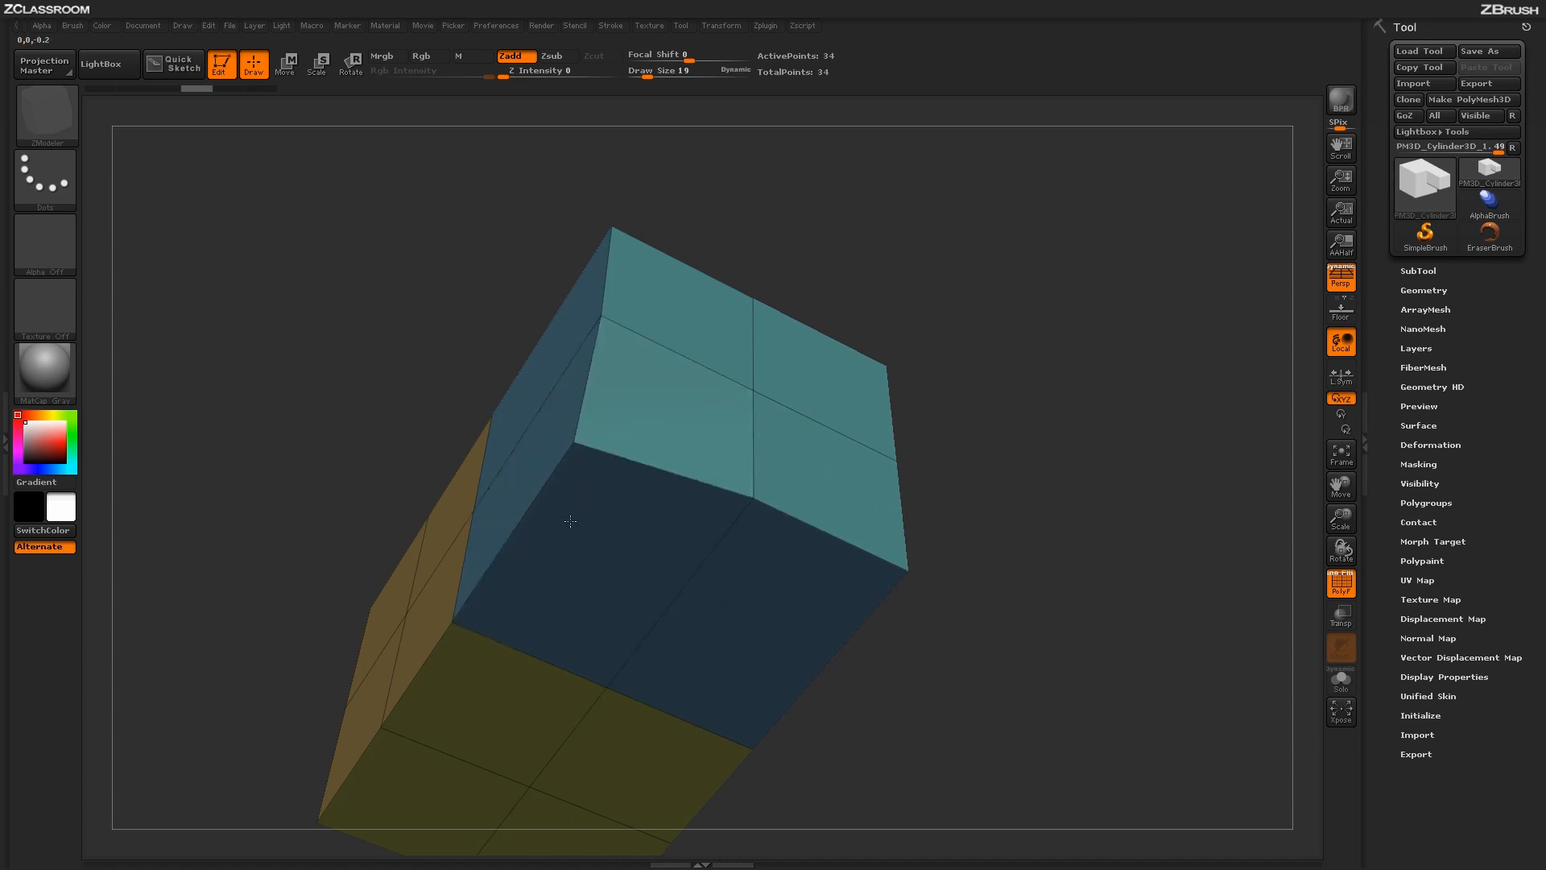
{"action": "left_click_drag", "start_coordinate": [1032, 524], "coordinate": [1011, 666]}
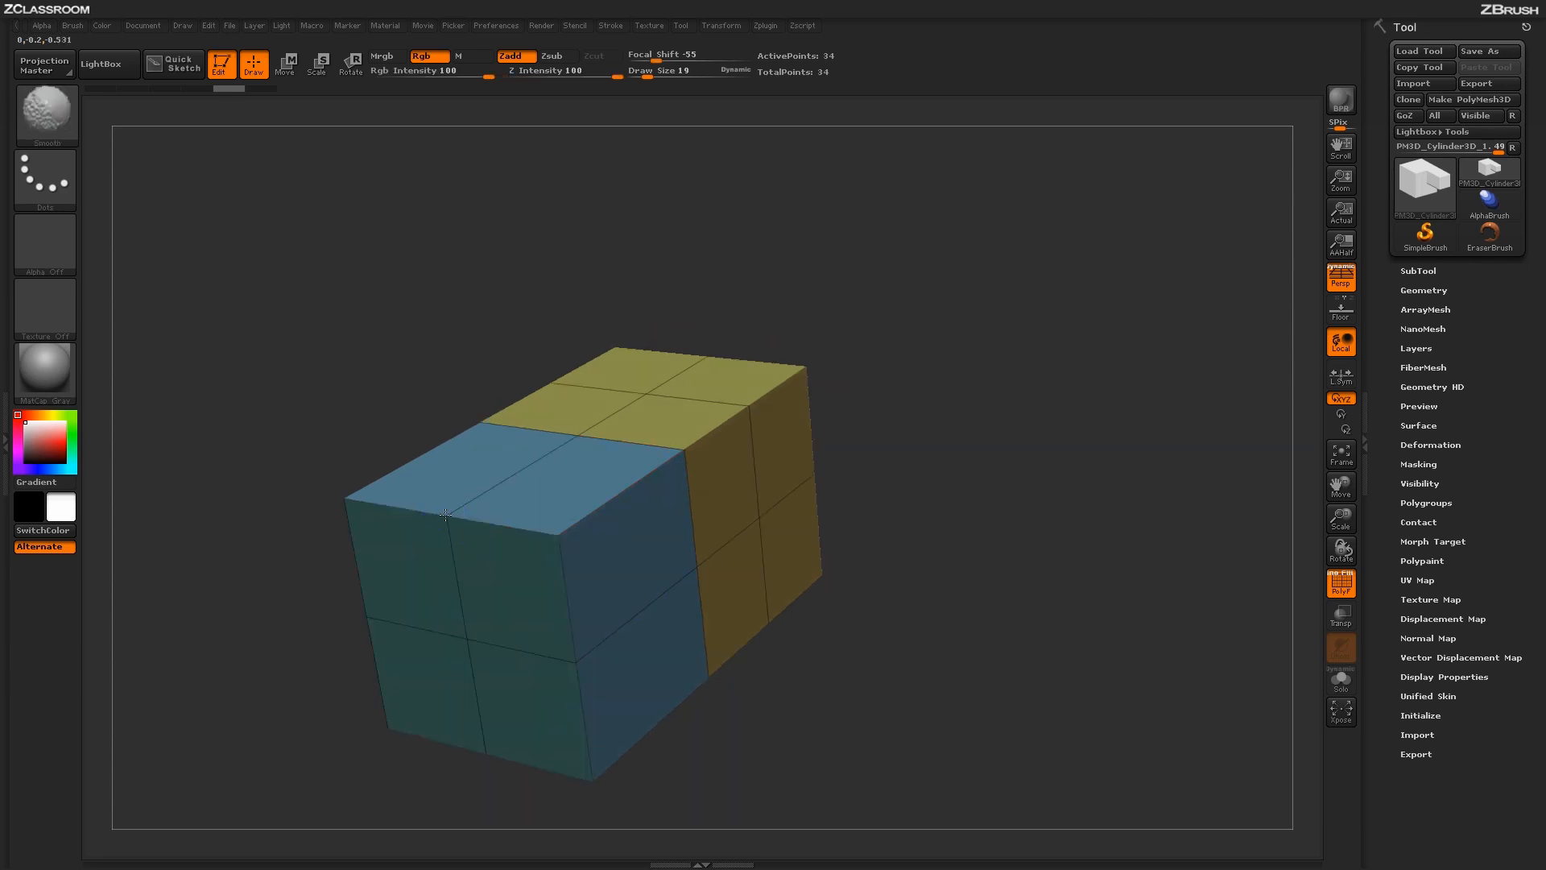
{"action": "left_click_drag", "start_coordinate": [453, 520], "coordinate": [465, 550], "text": "shift"}
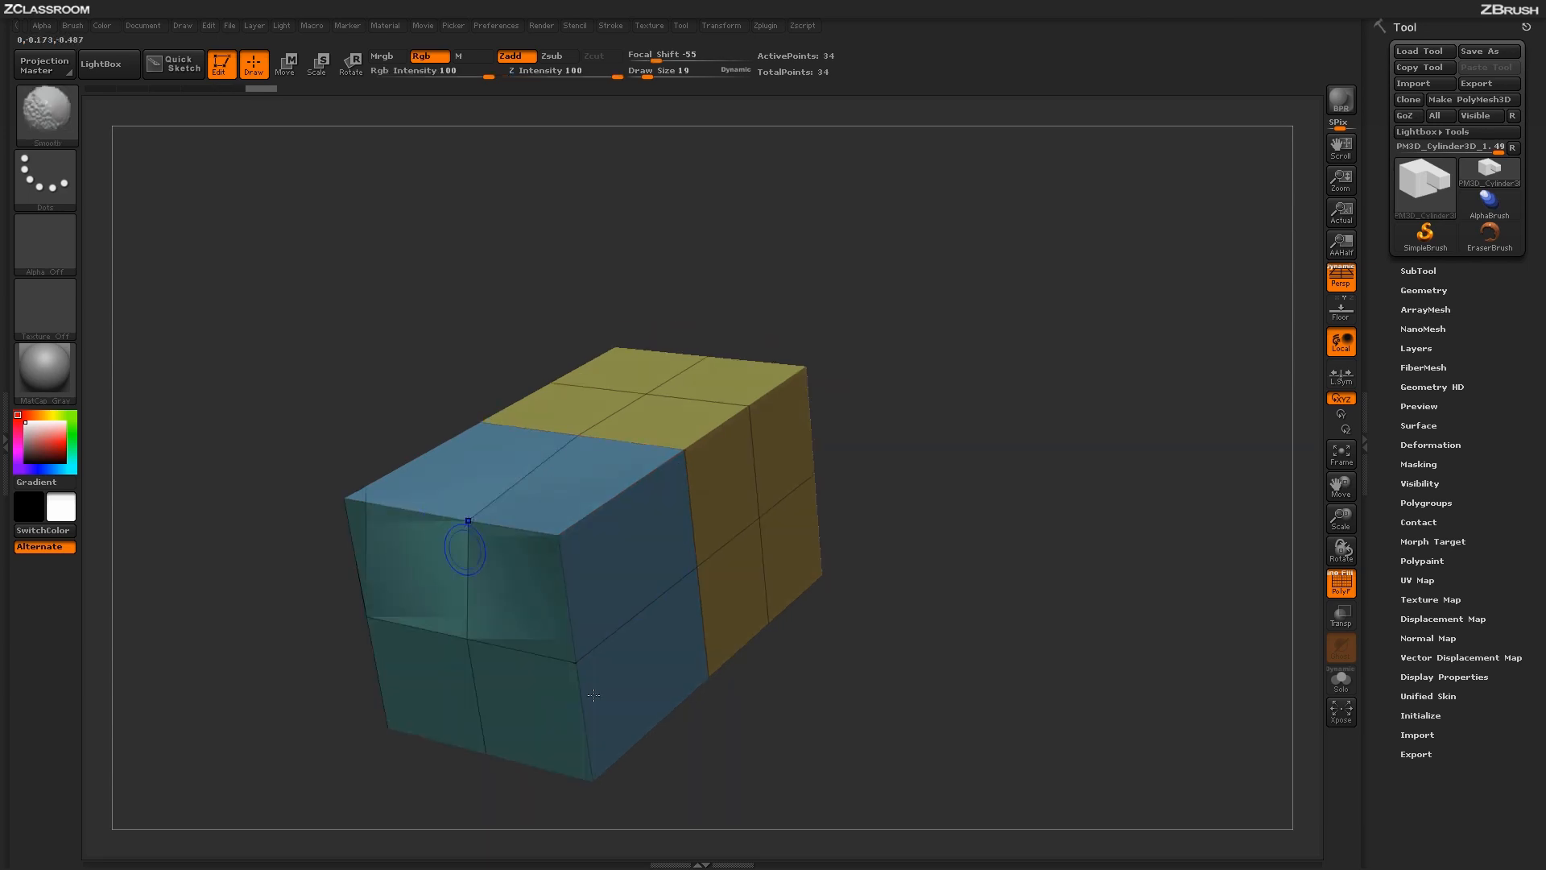
{"action": "key", "text": "ctrl+z"}
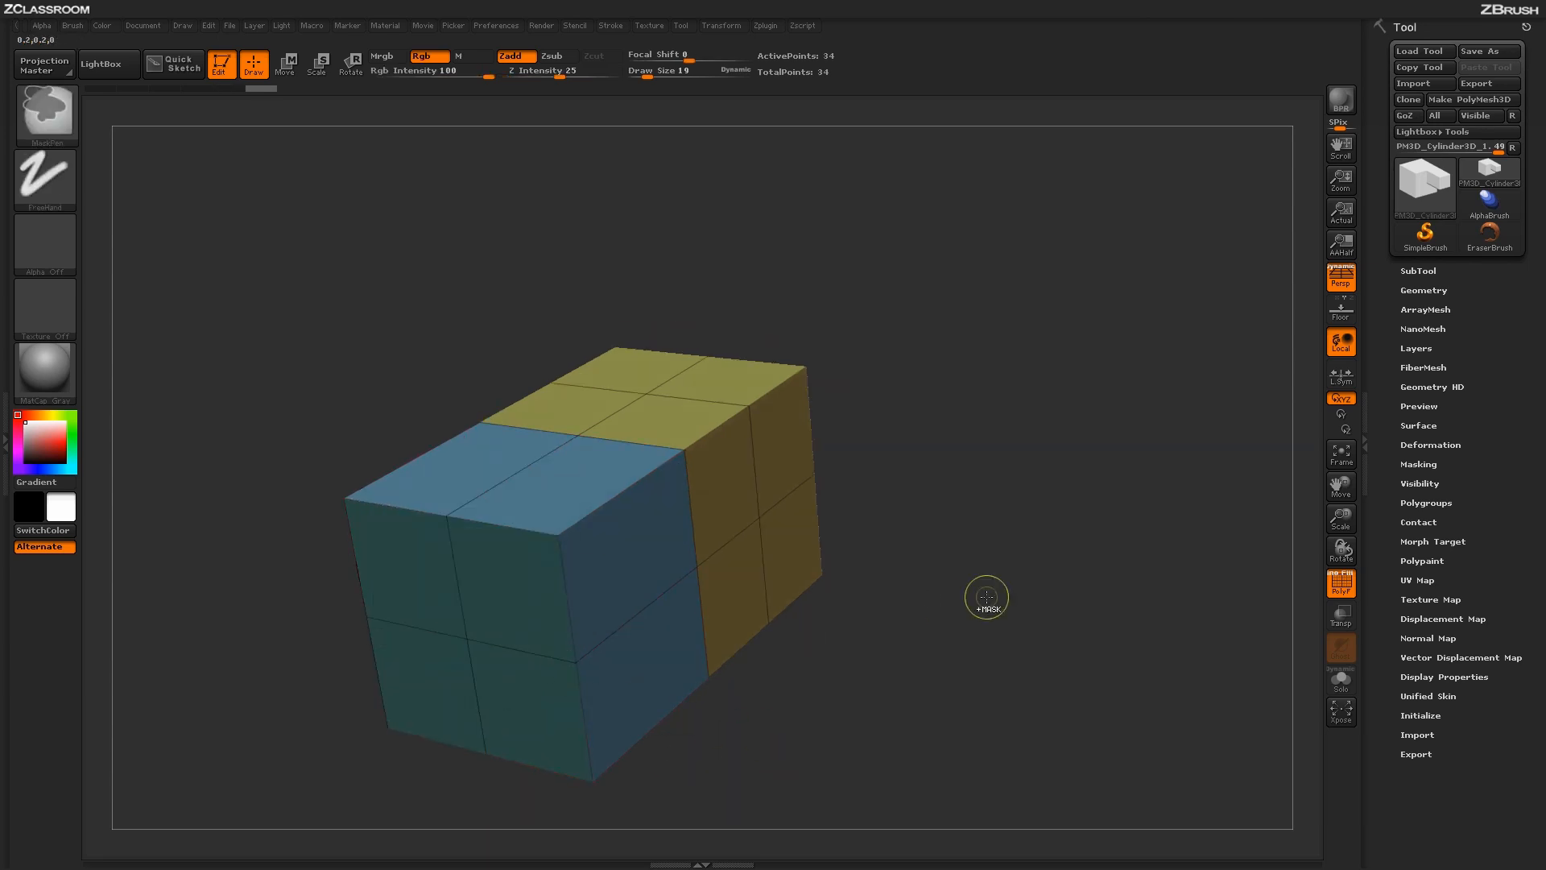
- Insert two edge loops across the blue block near its ends and a symmetrical pair of lengthwise loops beside the centre line
{"action": "left_click_drag", "start_coordinate": [1028, 628], "coordinate": [1077, 553]}
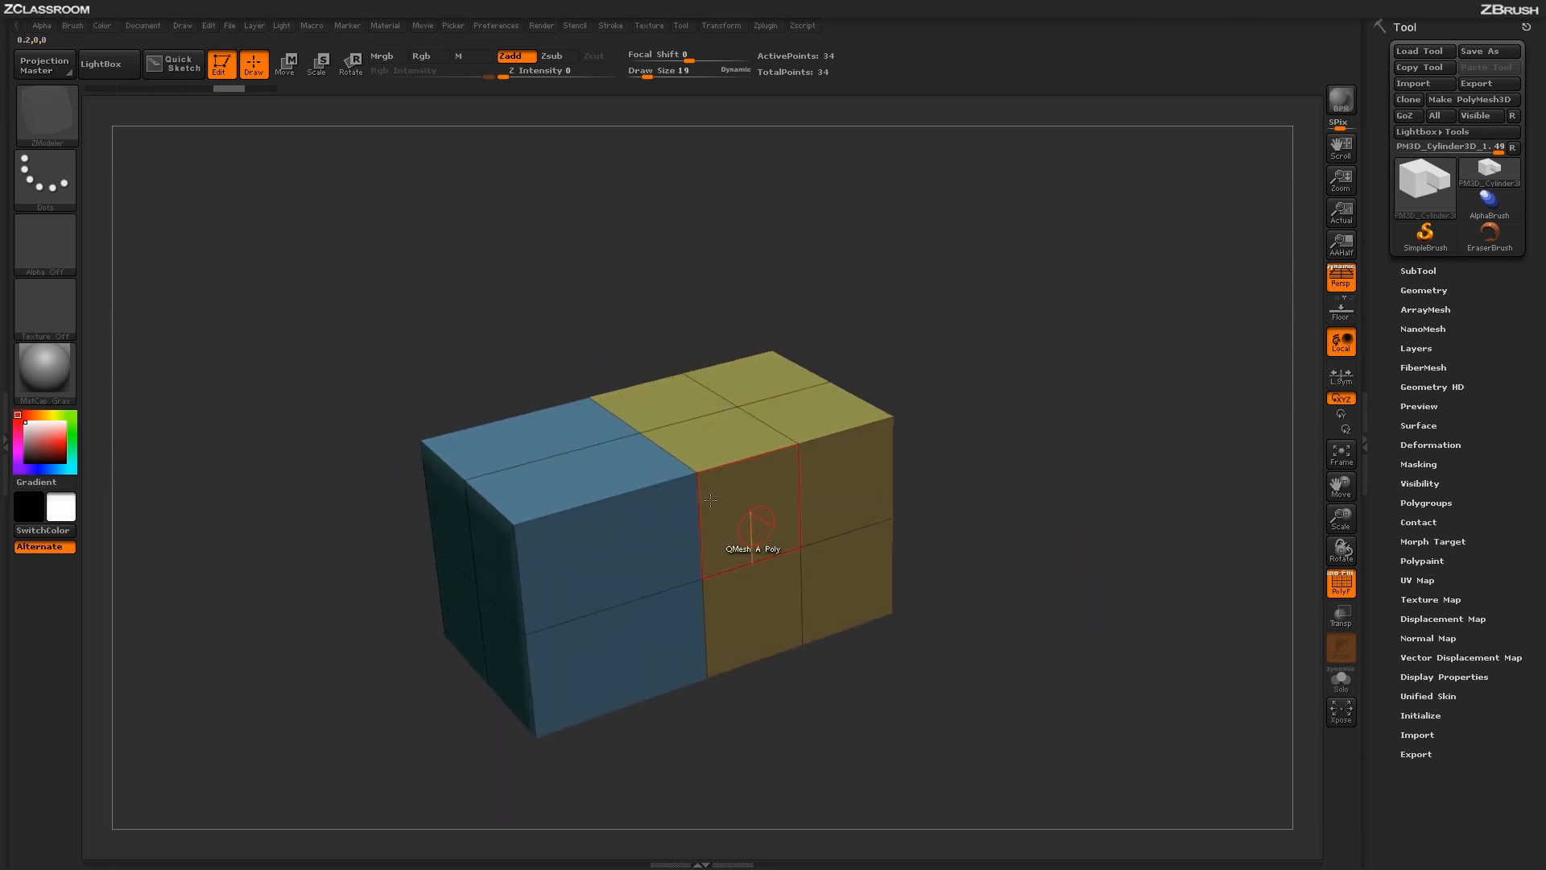
{"action": "left_click", "coordinate": [561, 510]}
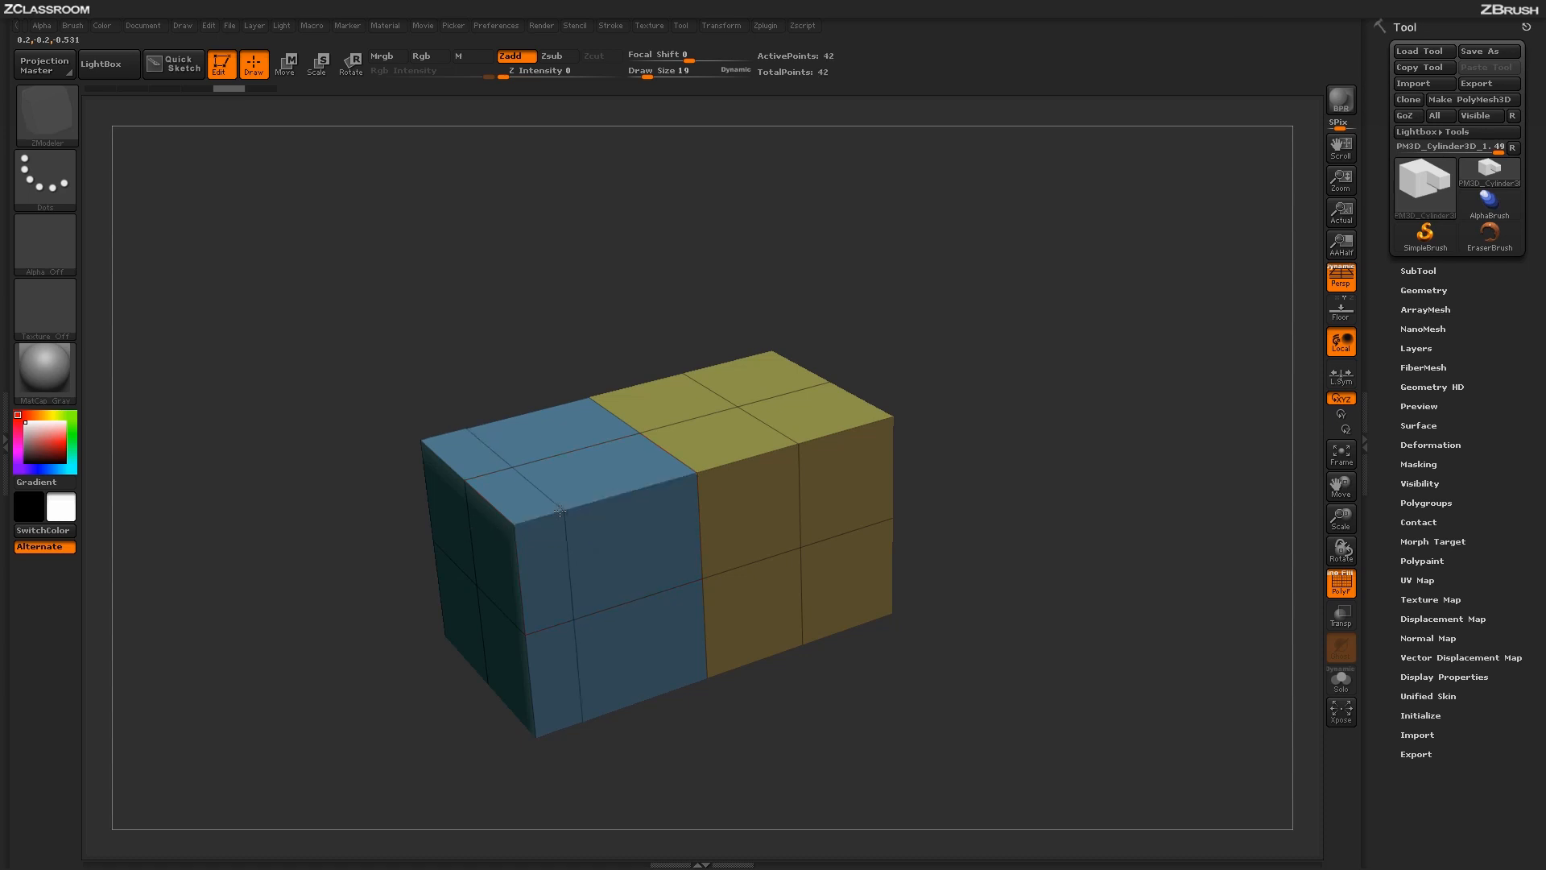
{"action": "left_click", "coordinate": [649, 488]}
{"action": "left_click_drag", "start_coordinate": [832, 675], "coordinate": [879, 650]}
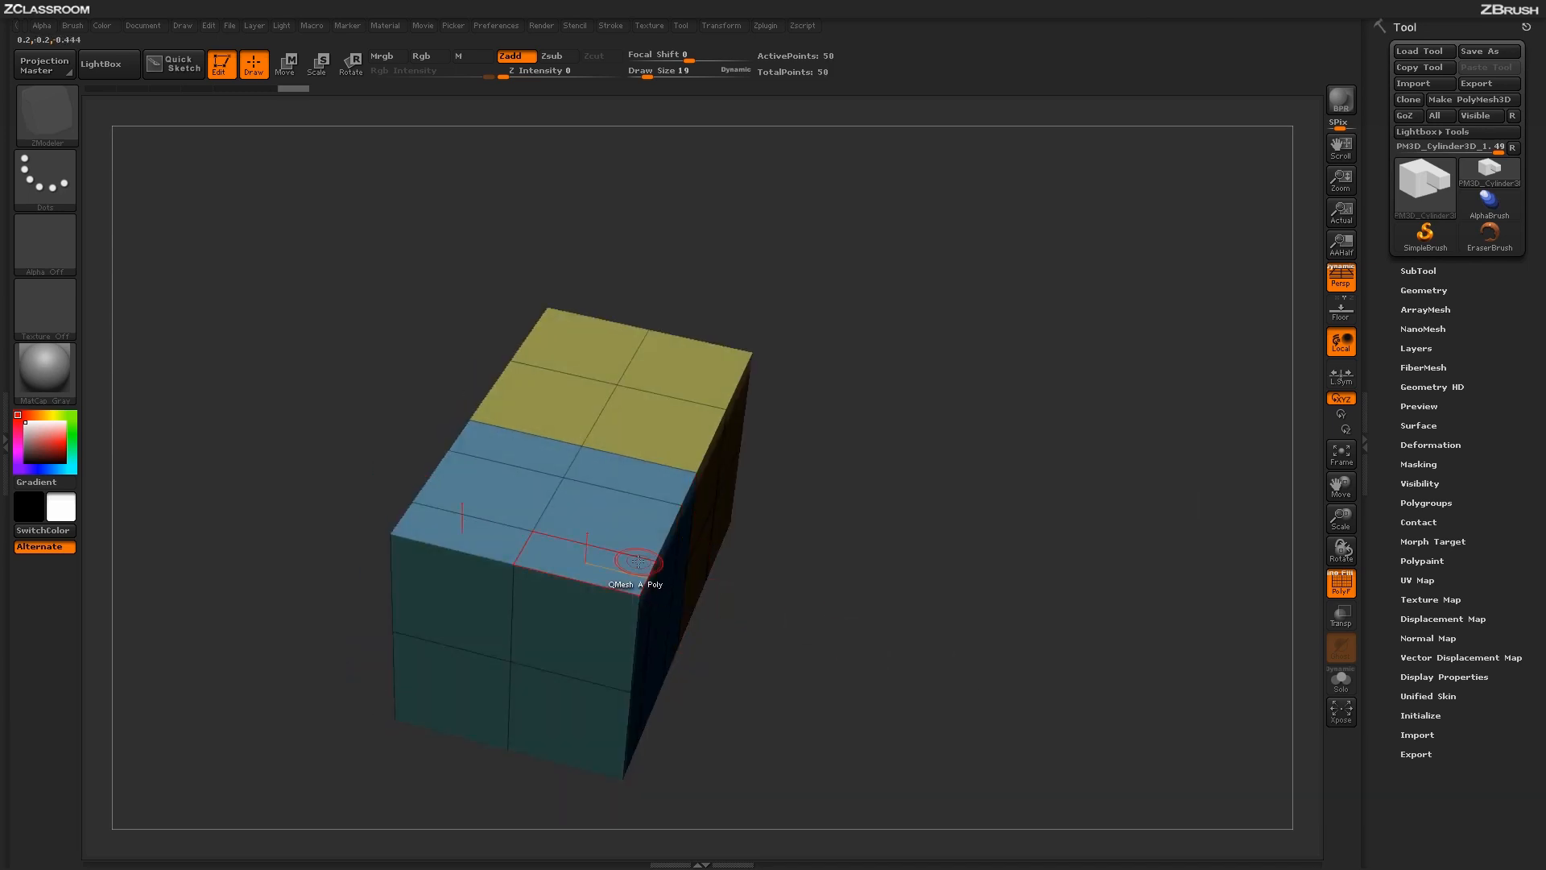
{"action": "left_click_drag", "start_coordinate": [773, 620], "coordinate": [860, 621]}
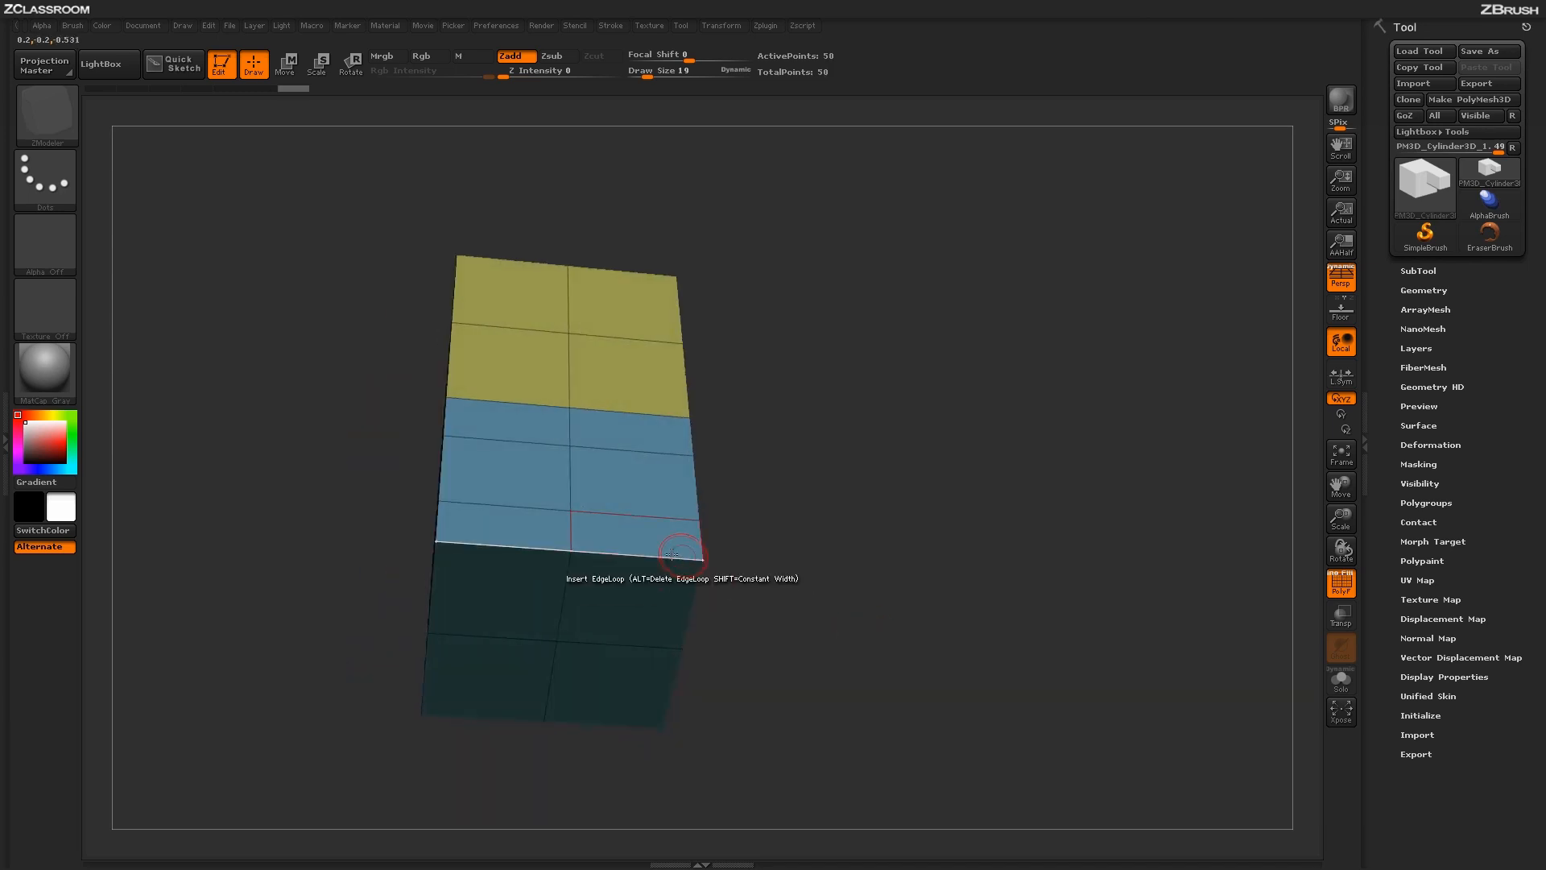
{"action": "left_click_drag", "start_coordinate": [662, 555], "coordinate": [639, 556]}
{"action": "left_click_drag", "start_coordinate": [996, 580], "coordinate": [871, 531]}
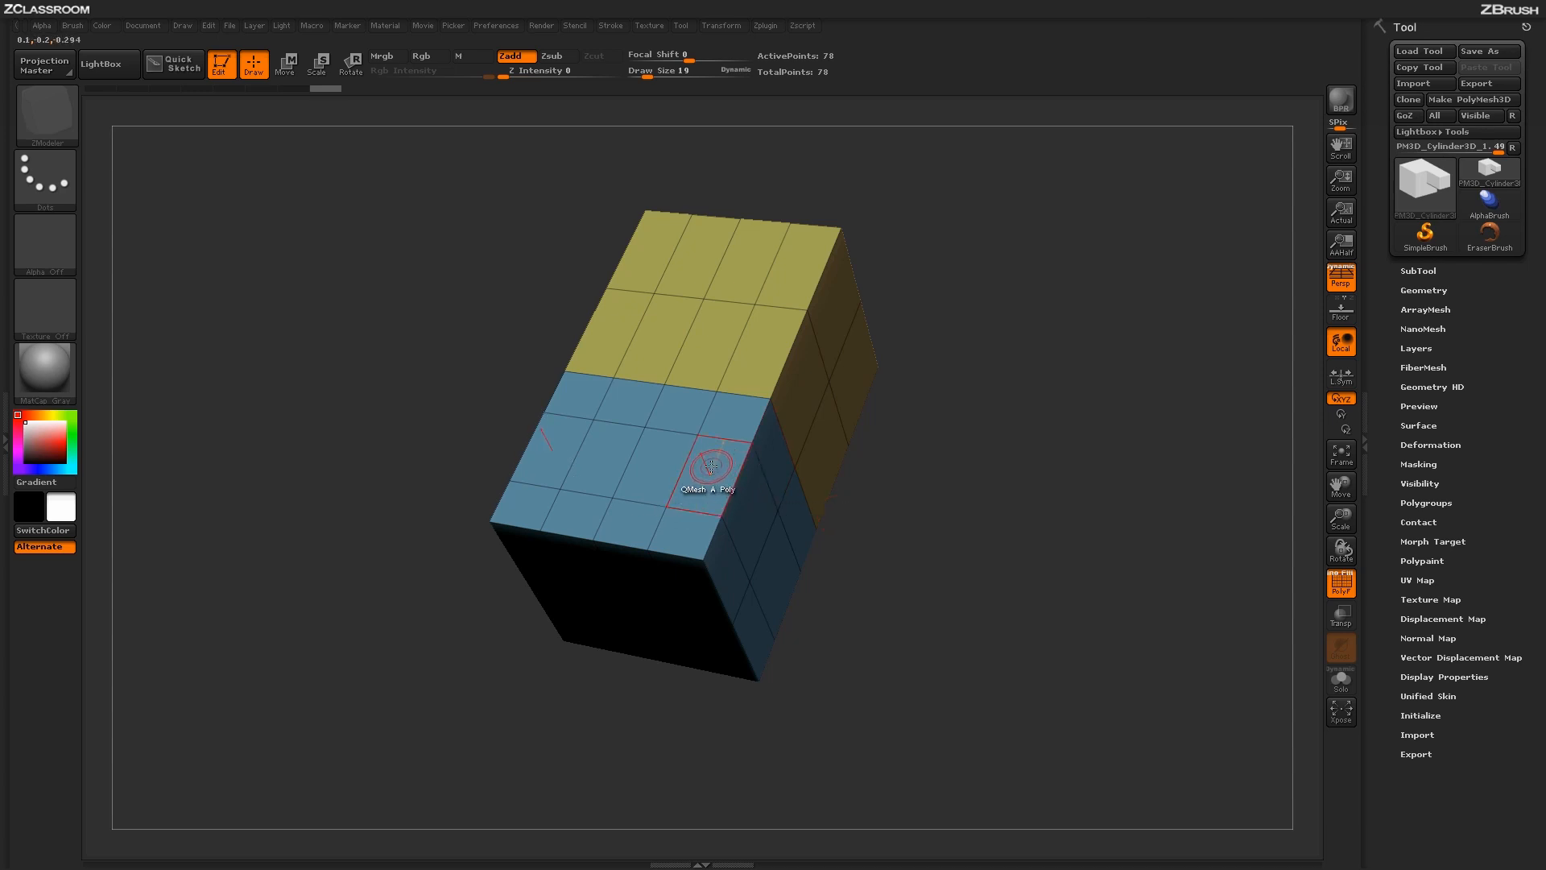
- Push the top polygons between the two crosswise loops down with QMesh to cut a slot across the blue block
{"action": "left_click_drag", "start_coordinate": [711, 467], "coordinate": [715, 487]}
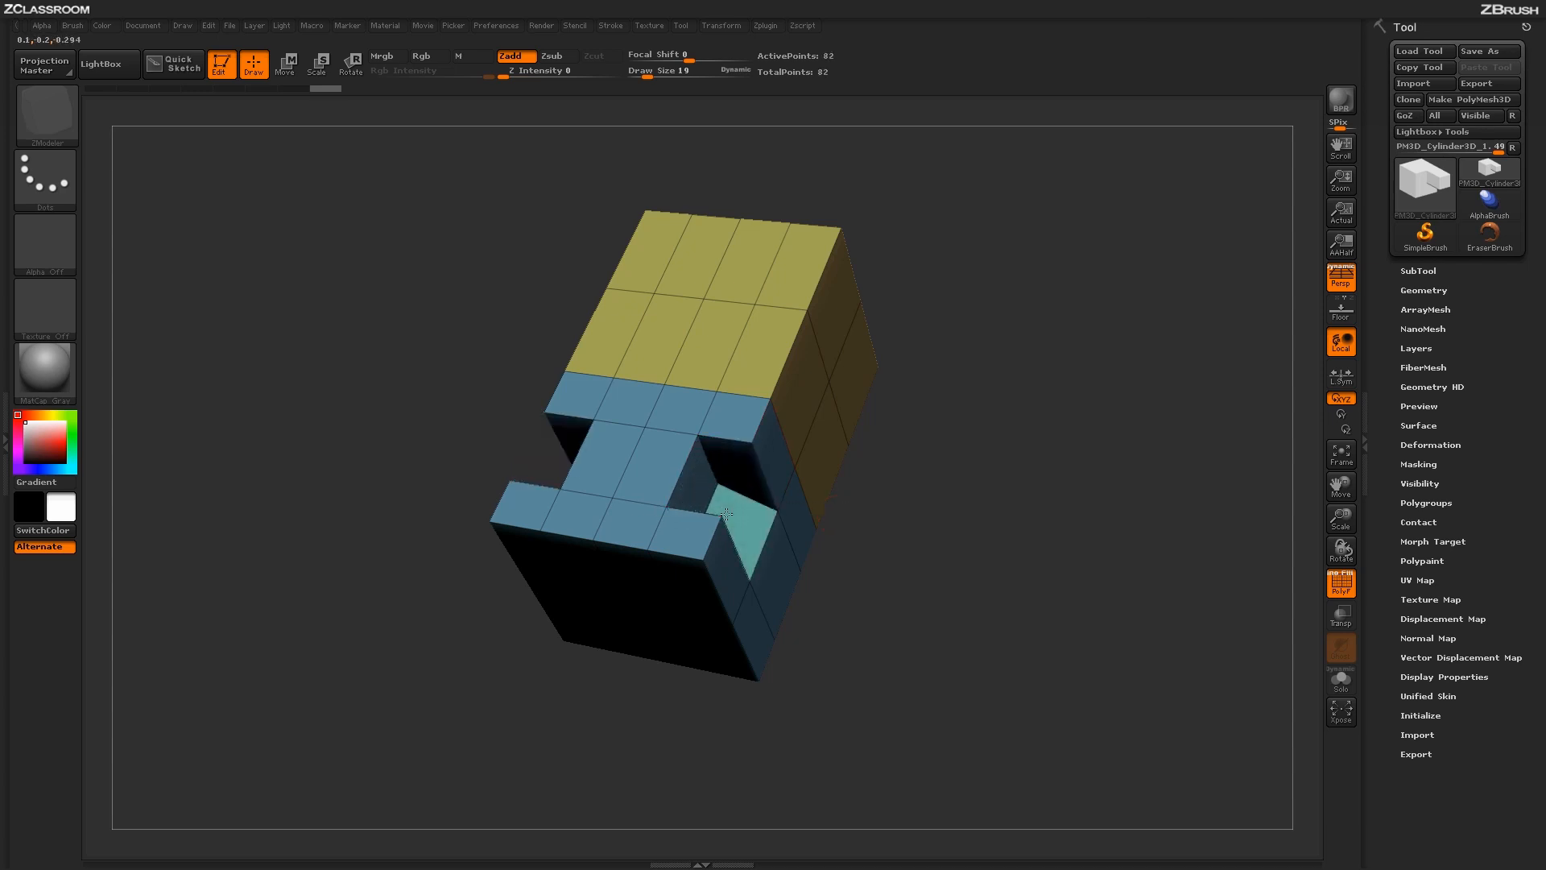
{"action": "left_click_drag", "start_coordinate": [931, 625], "coordinate": [888, 502]}
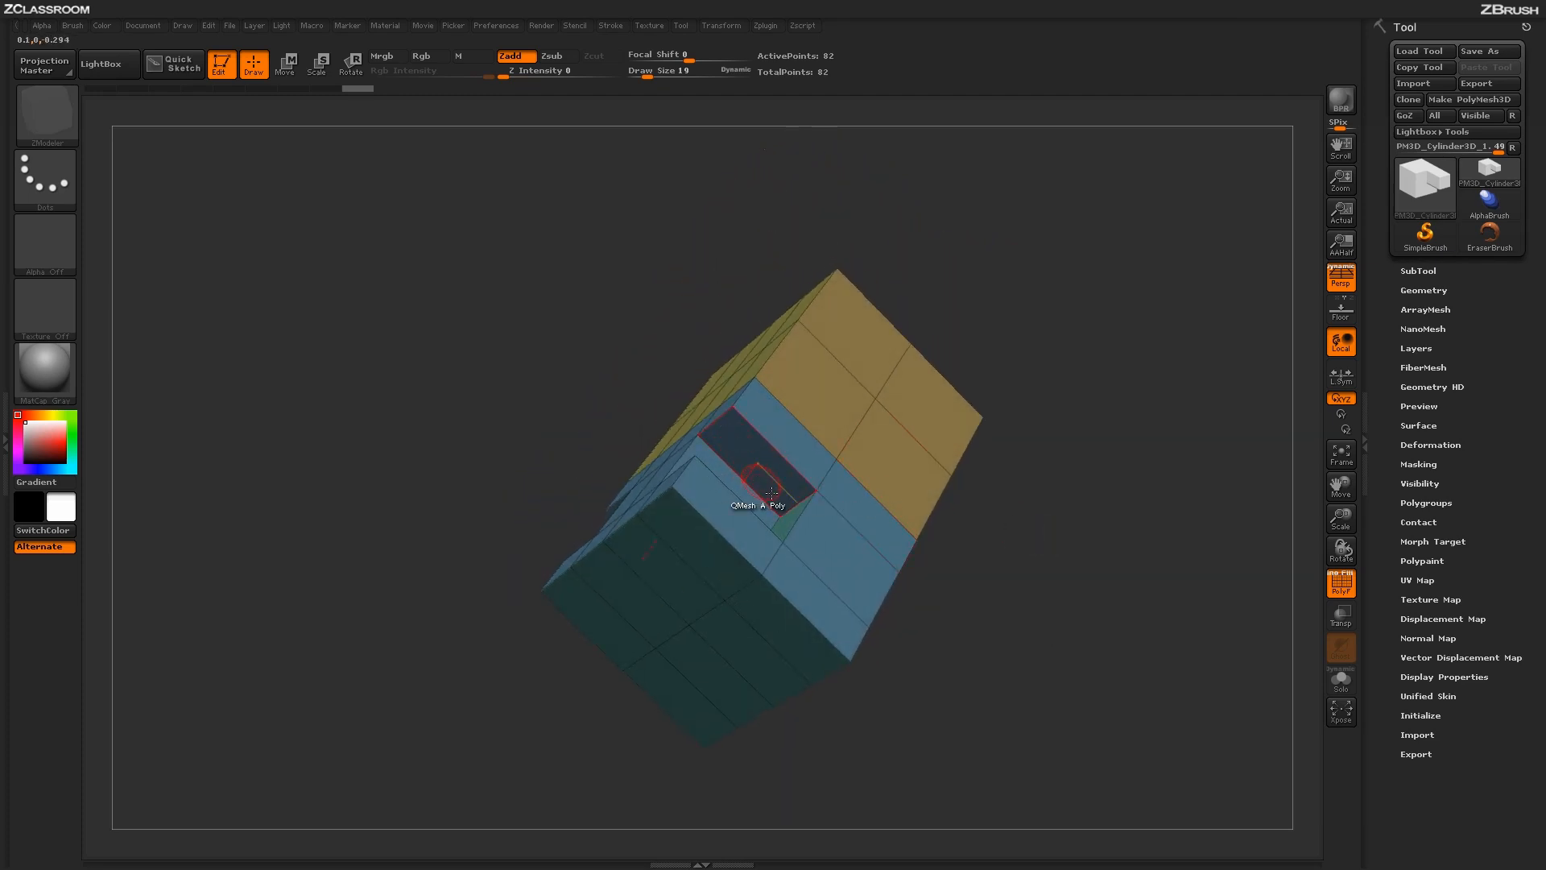
{"action": "left_click_drag", "start_coordinate": [1092, 496], "coordinate": [1079, 601]}
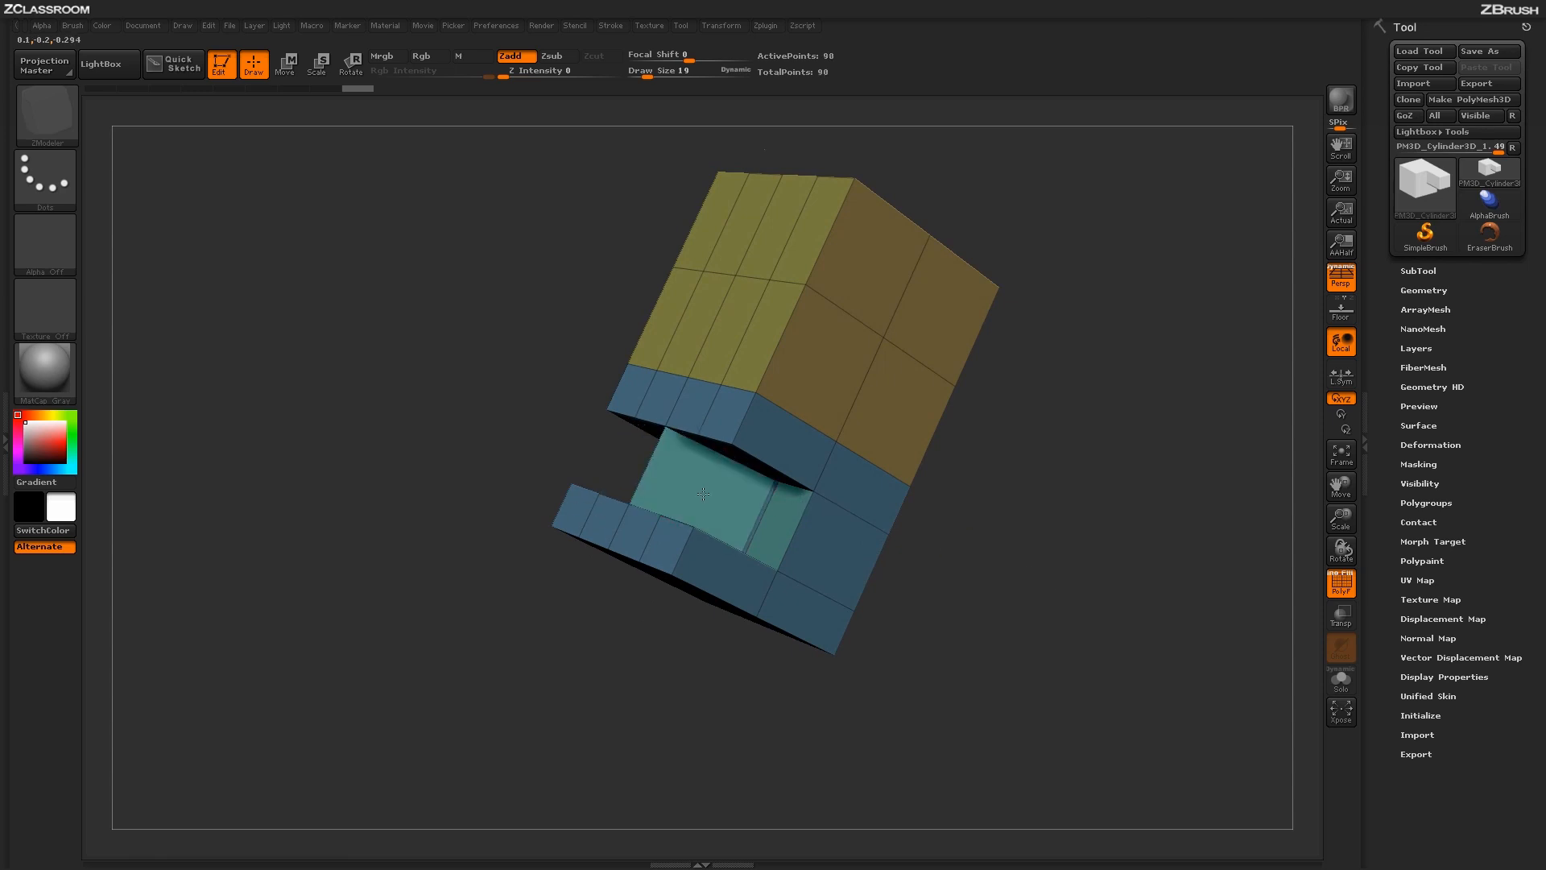
- Push in the upper middle polygons of the wall in front of the slot, leaving a post at each outer corner
{"action": "left_click_drag", "start_coordinate": [926, 582], "coordinate": [991, 532]}
{"action": "left_click_drag", "start_coordinate": [544, 531], "coordinate": [592, 485]}
{"action": "left_click_drag", "start_coordinate": [963, 655], "coordinate": [798, 630]}
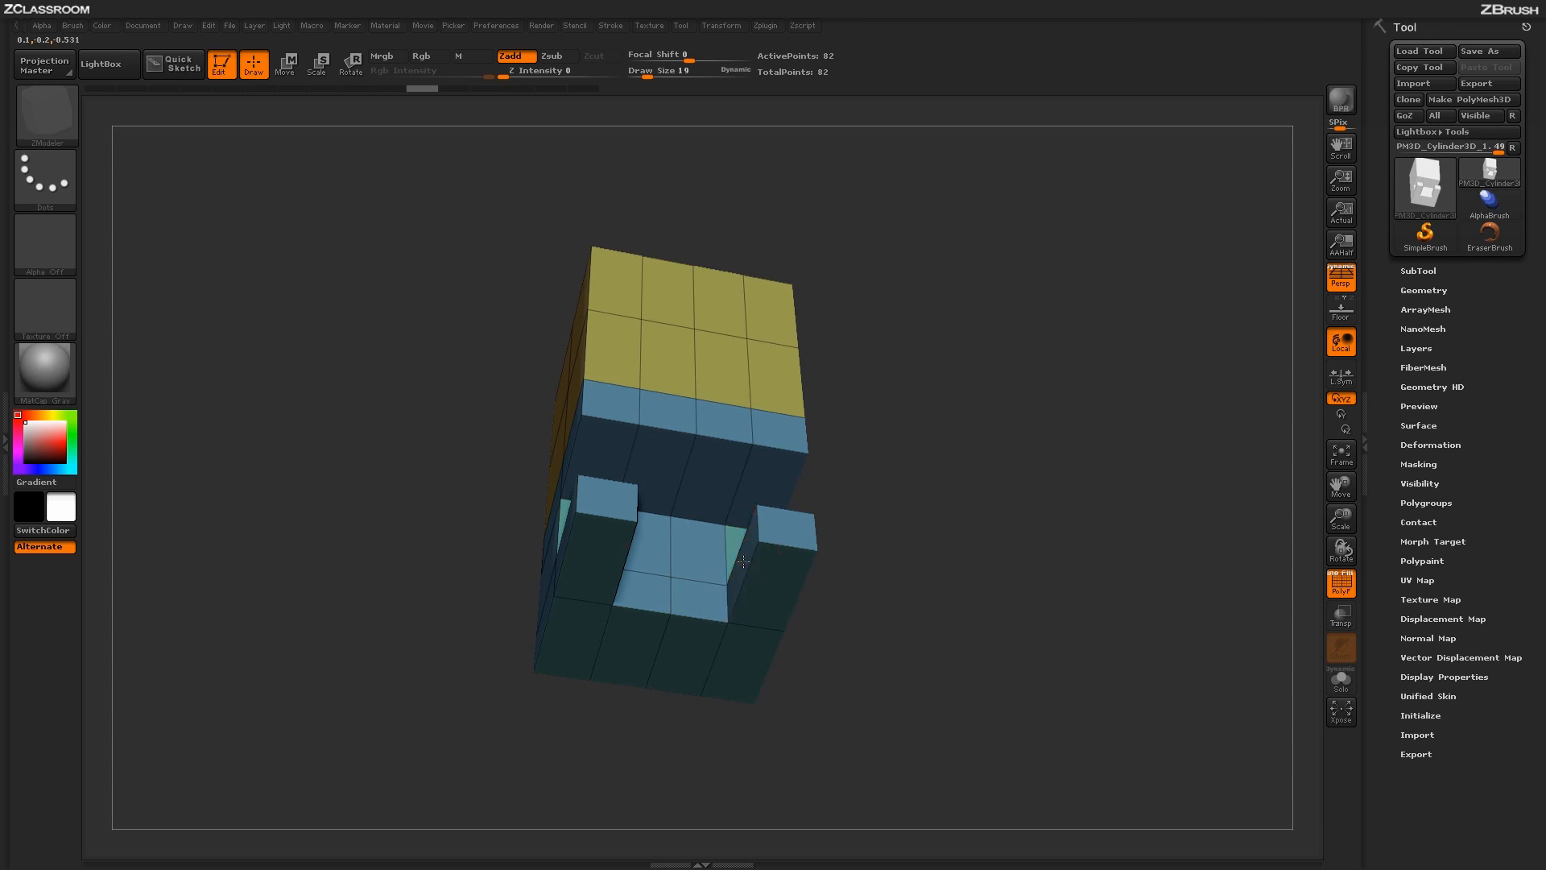
- Extrude the posts' inner faces together to close the front wall, and raise the slot's outer floor polygons flush with the top
{"action": "left_click_drag", "start_coordinate": [744, 562], "coordinate": [687, 546]}
{"action": "left_click_drag", "start_coordinate": [909, 646], "coordinate": [977, 570]}
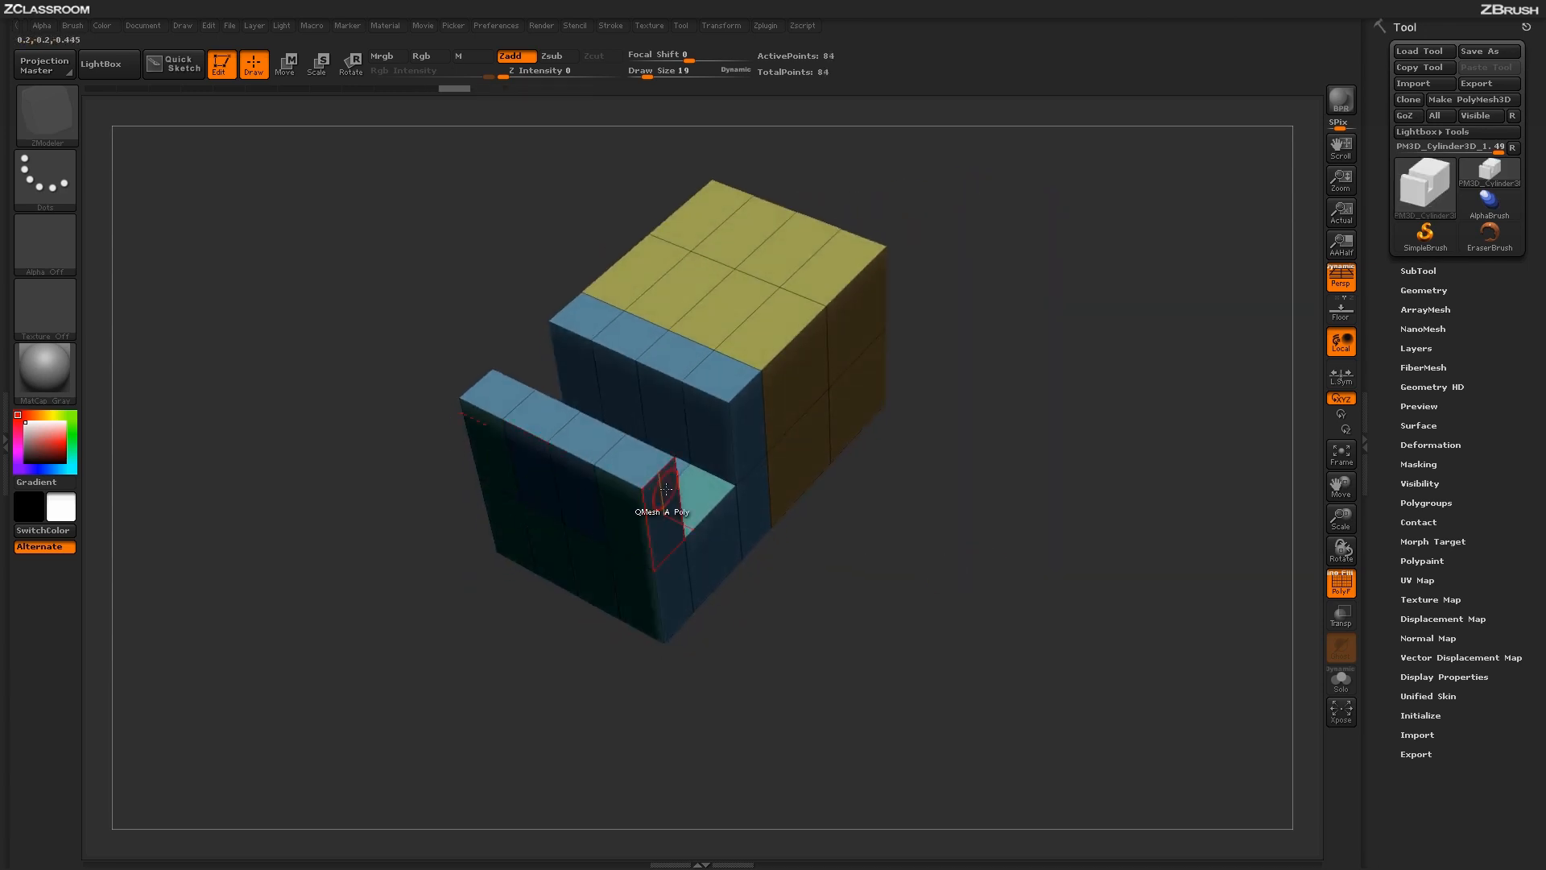
{"action": "left_click_drag", "start_coordinate": [695, 494], "coordinate": [688, 427]}
{"action": "mouse_move", "coordinate": [1090, 628]}
{"action": "left_mouse_down"}
{"action": "mouse_move", "coordinate": [1126, 645]}
{"action": "mouse_move", "coordinate": [1092, 651]}
{"action": "left_mouse_up"}
- Push the two lower middle polygons of the block's front face inward with QMesh to cut a notch
{"action": "left_click_drag", "start_coordinate": [1077, 722], "coordinate": [1090, 563]}
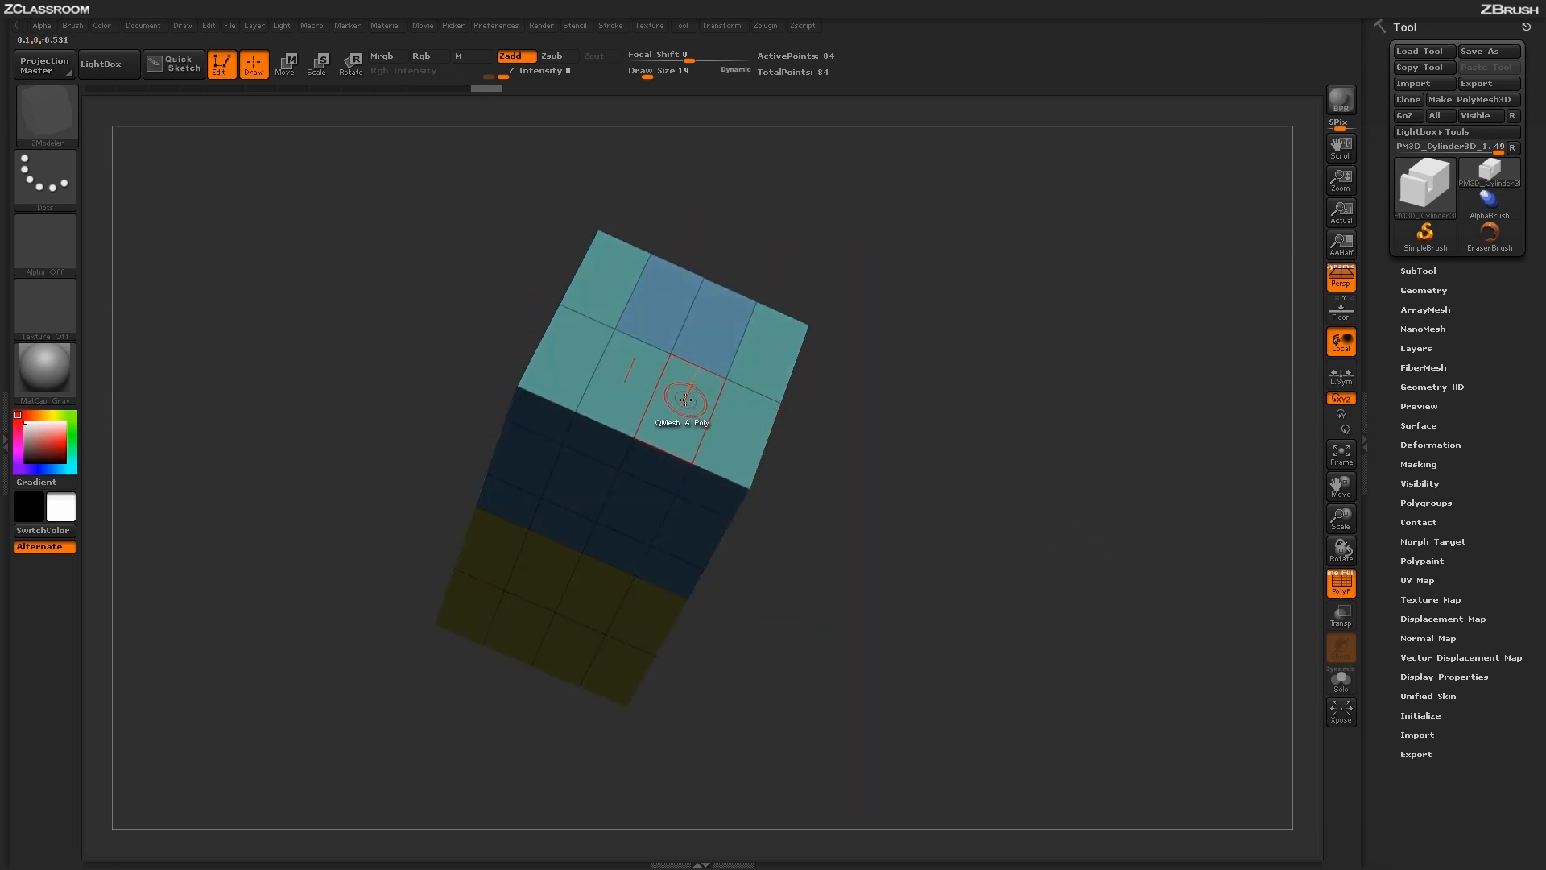
{"action": "left_click_drag", "start_coordinate": [683, 405], "coordinate": [672, 460]}
{"action": "left_click_drag", "start_coordinate": [1013, 475], "coordinate": [1028, 558]}
{"action": "left_click_drag", "start_coordinate": [959, 511], "coordinate": [994, 538]}
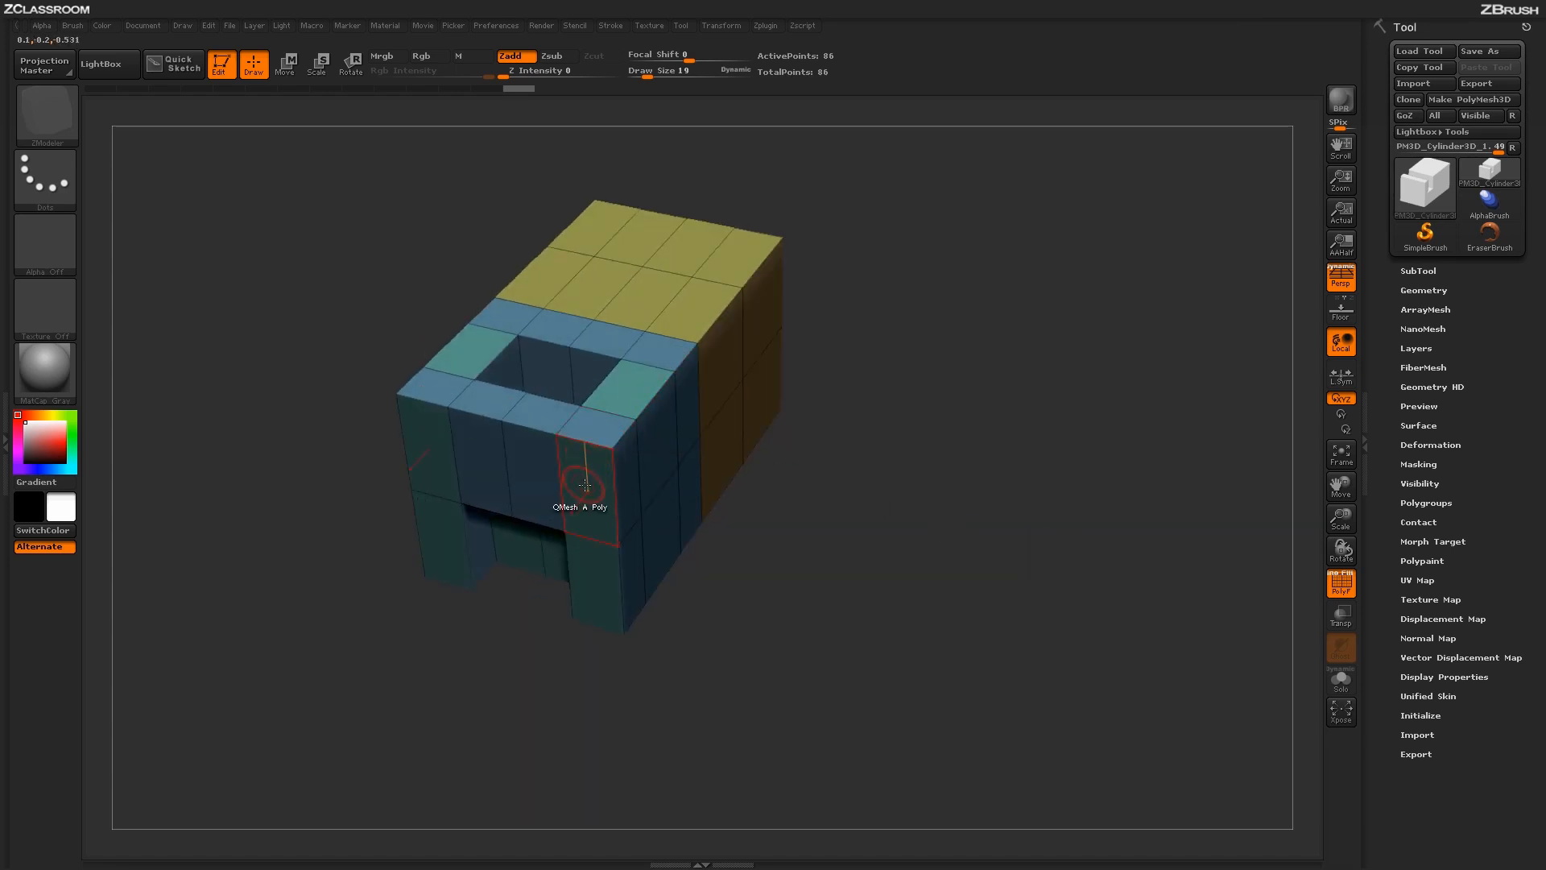
- With Align Tenth Step active, extrude the two rear outer polygons of the yellow top upward into posts
{"action": "key", "text": "space"}
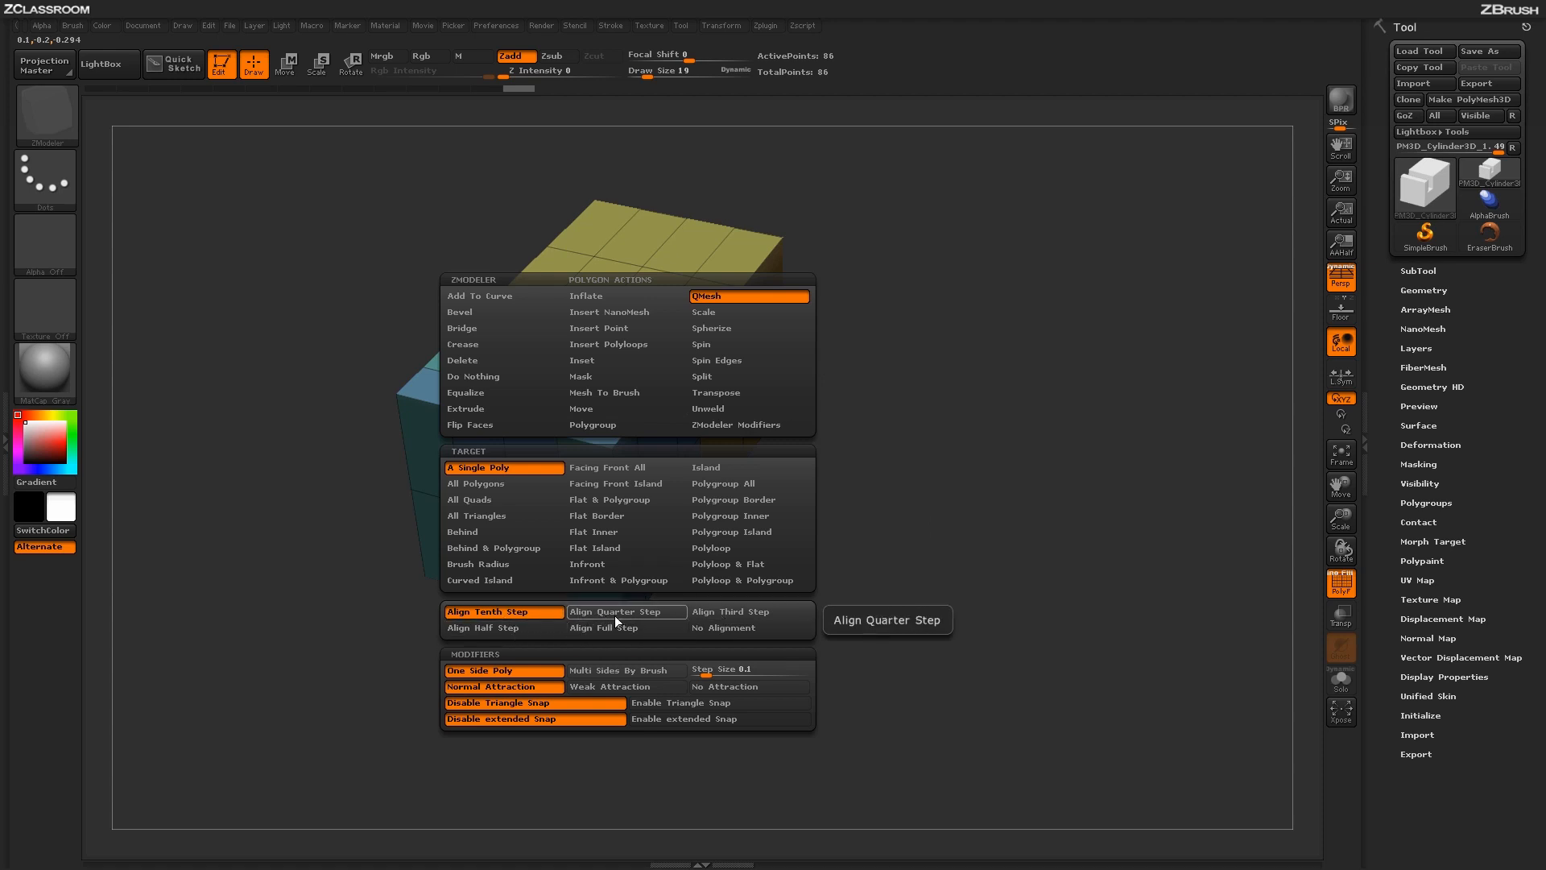
{"action": "left_click", "coordinate": [524, 612]}
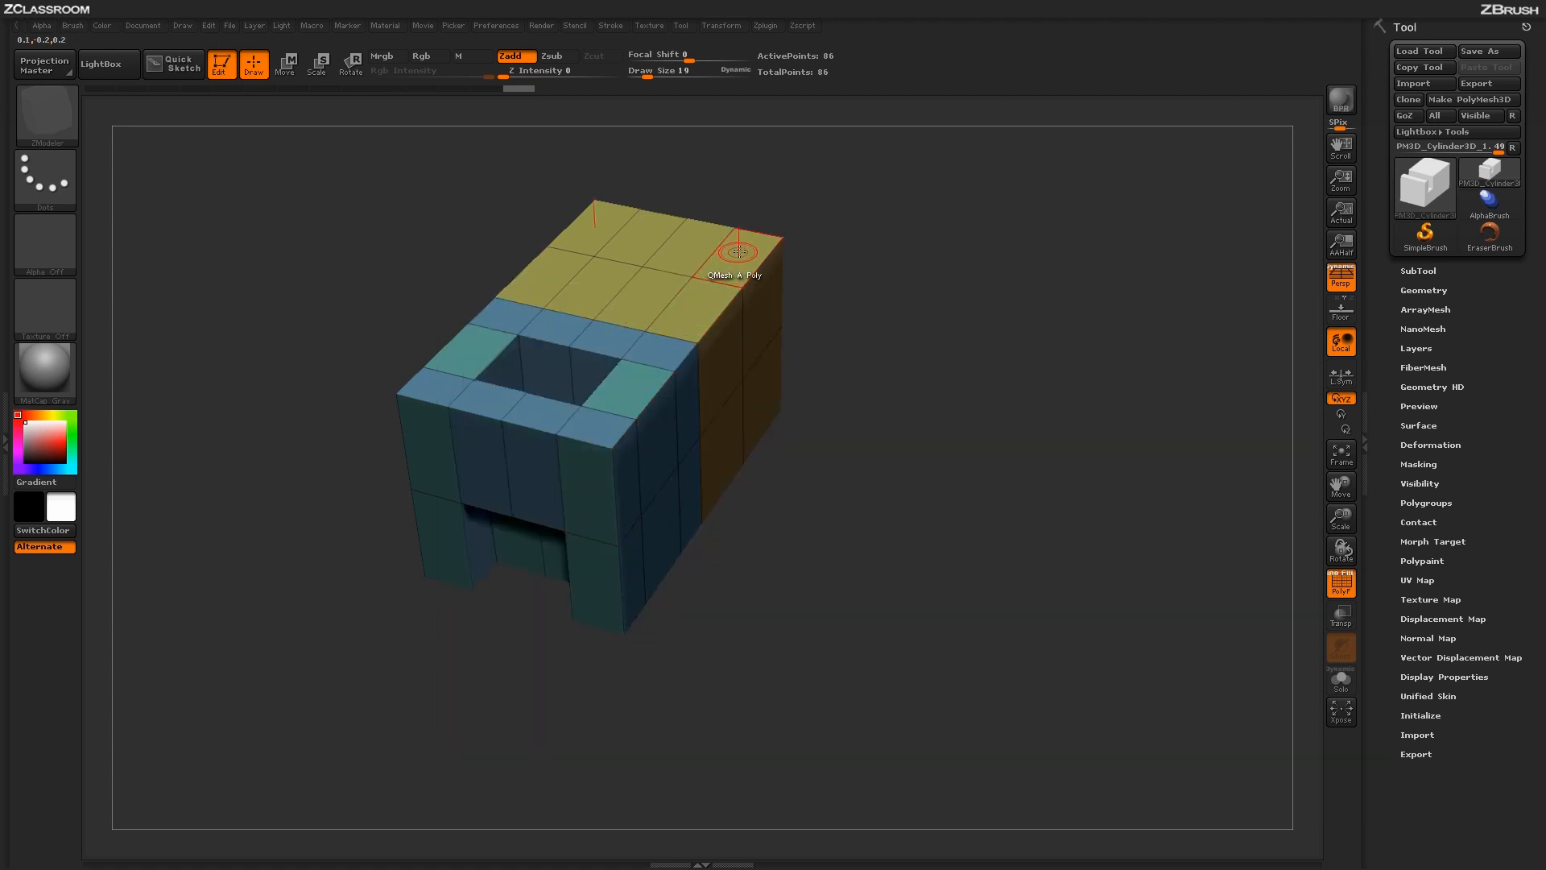
{"action": "left_click_drag", "start_coordinate": [737, 270], "coordinate": [737, 128]}
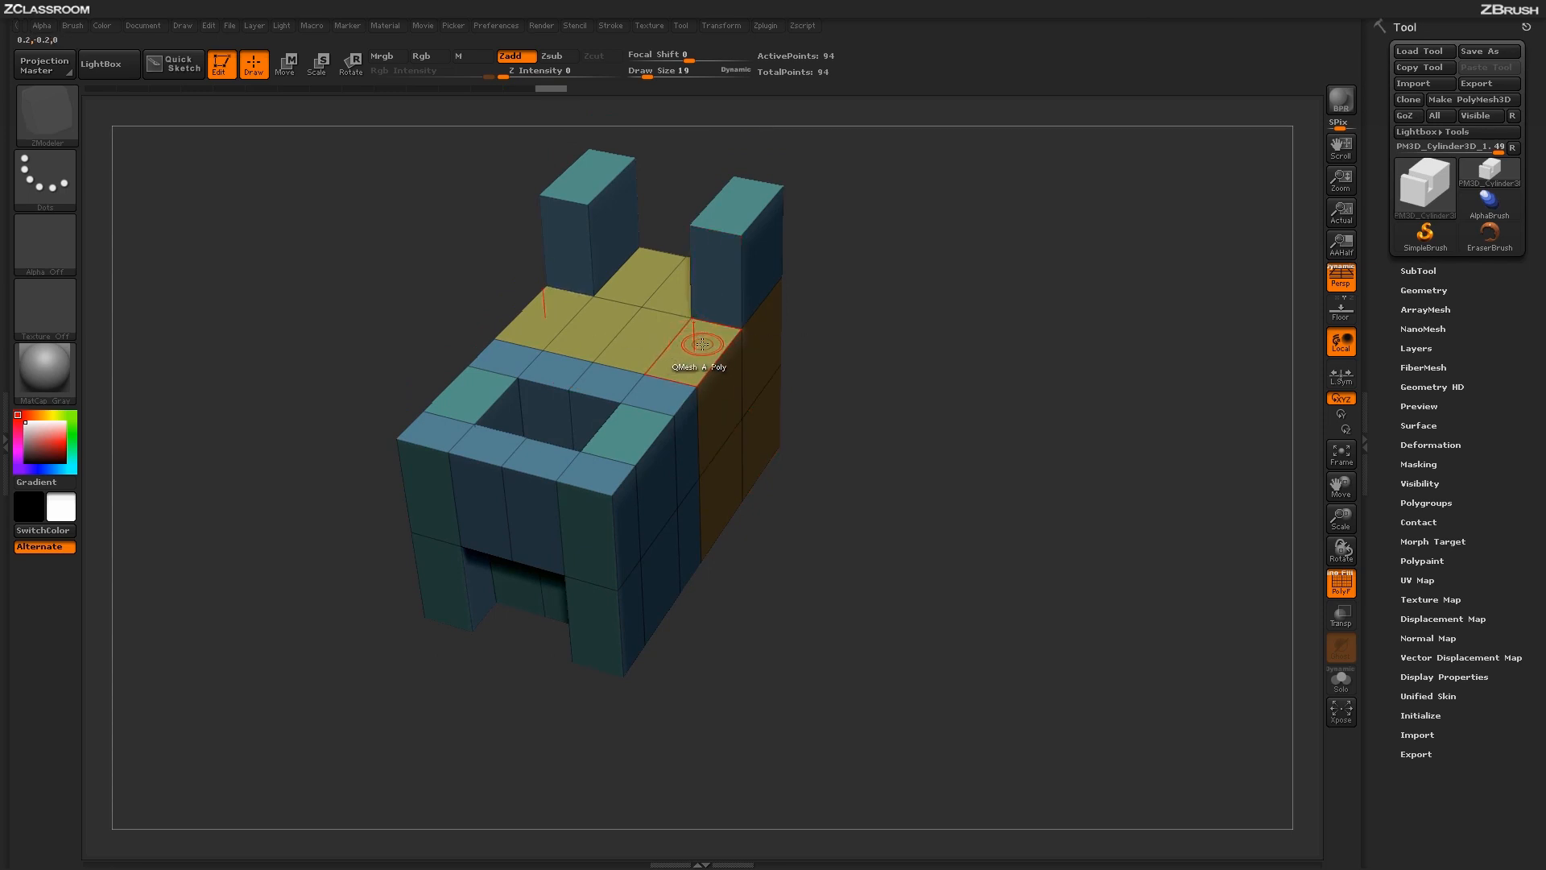
- Set QMesh alignment to Align Half Step, try raising the front outer polygons of the yellow top, and undo the extrusions
{"action": "left_click_drag", "start_coordinate": [702, 344], "coordinate": [700, 286]}
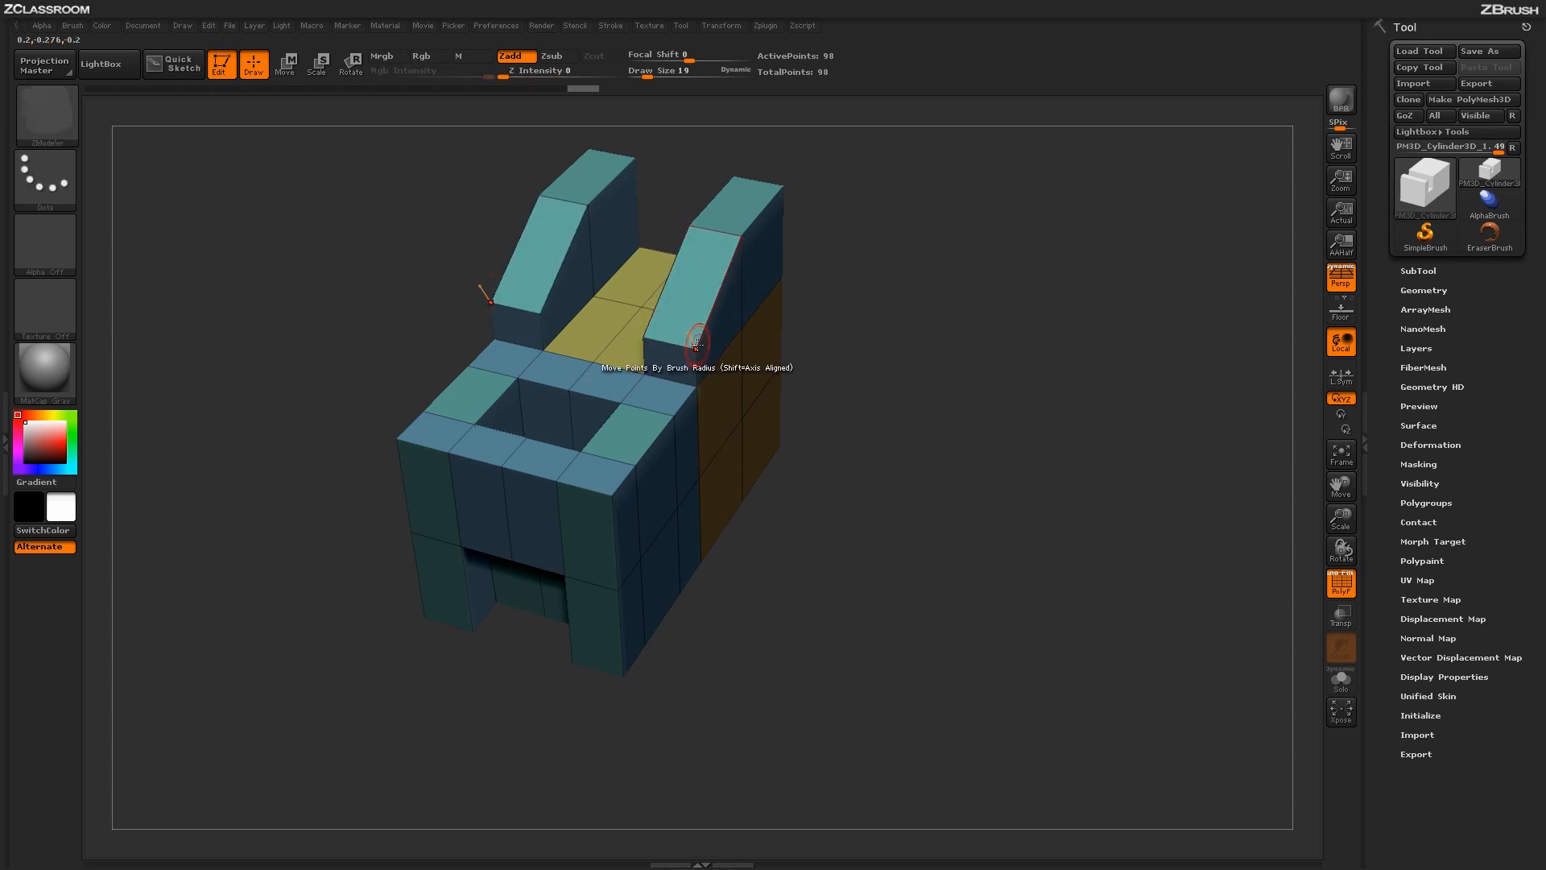
{"action": "key", "text": "ctrl+z"}
{"action": "key", "text": "space"}
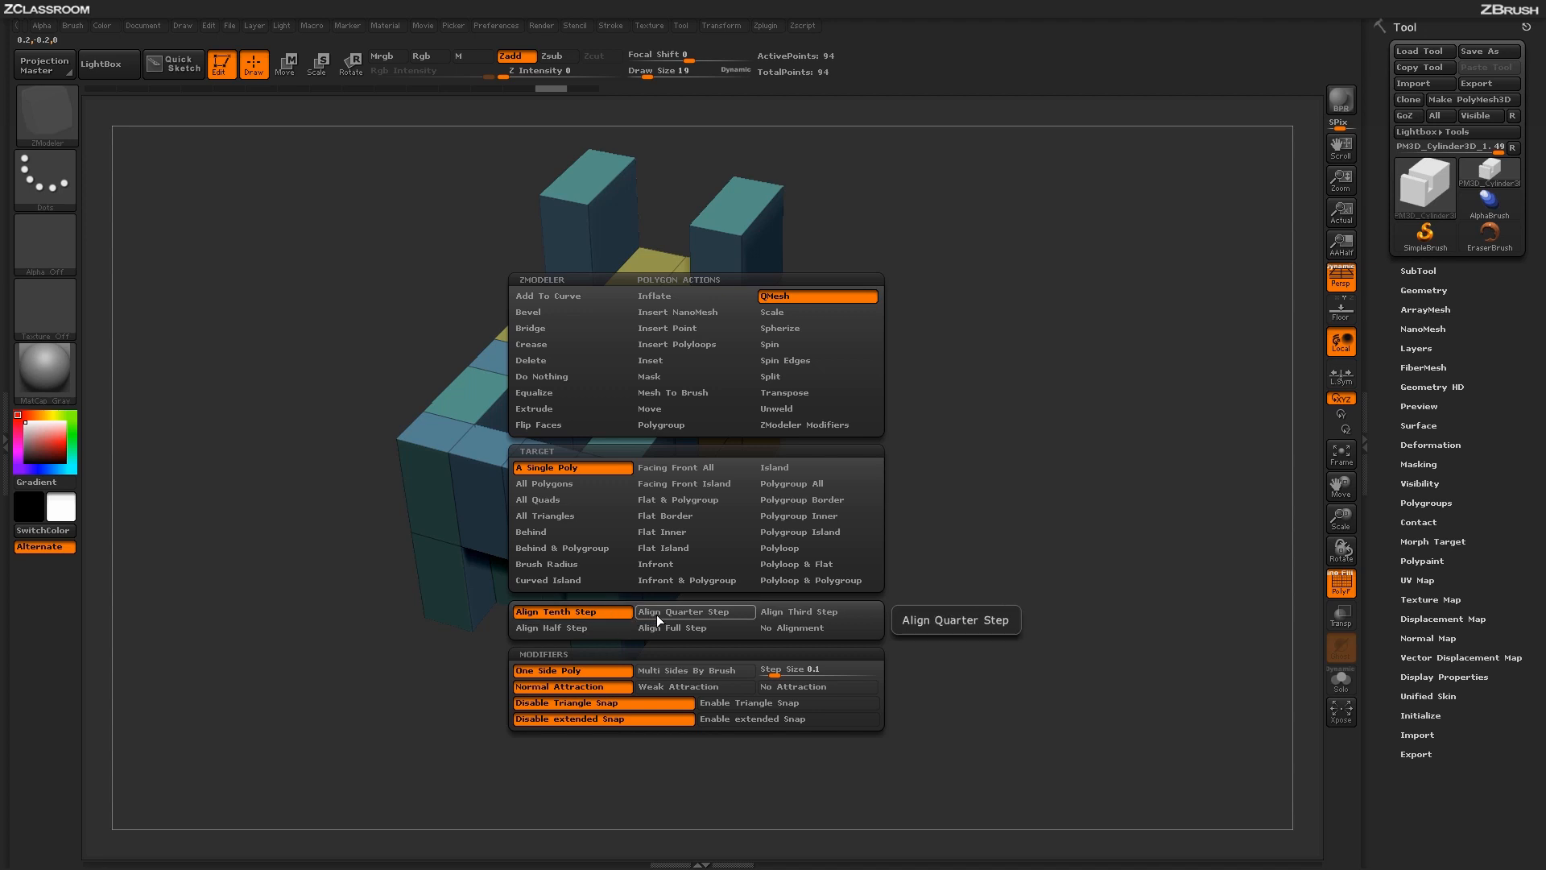
{"action": "left_click", "coordinate": [602, 627]}
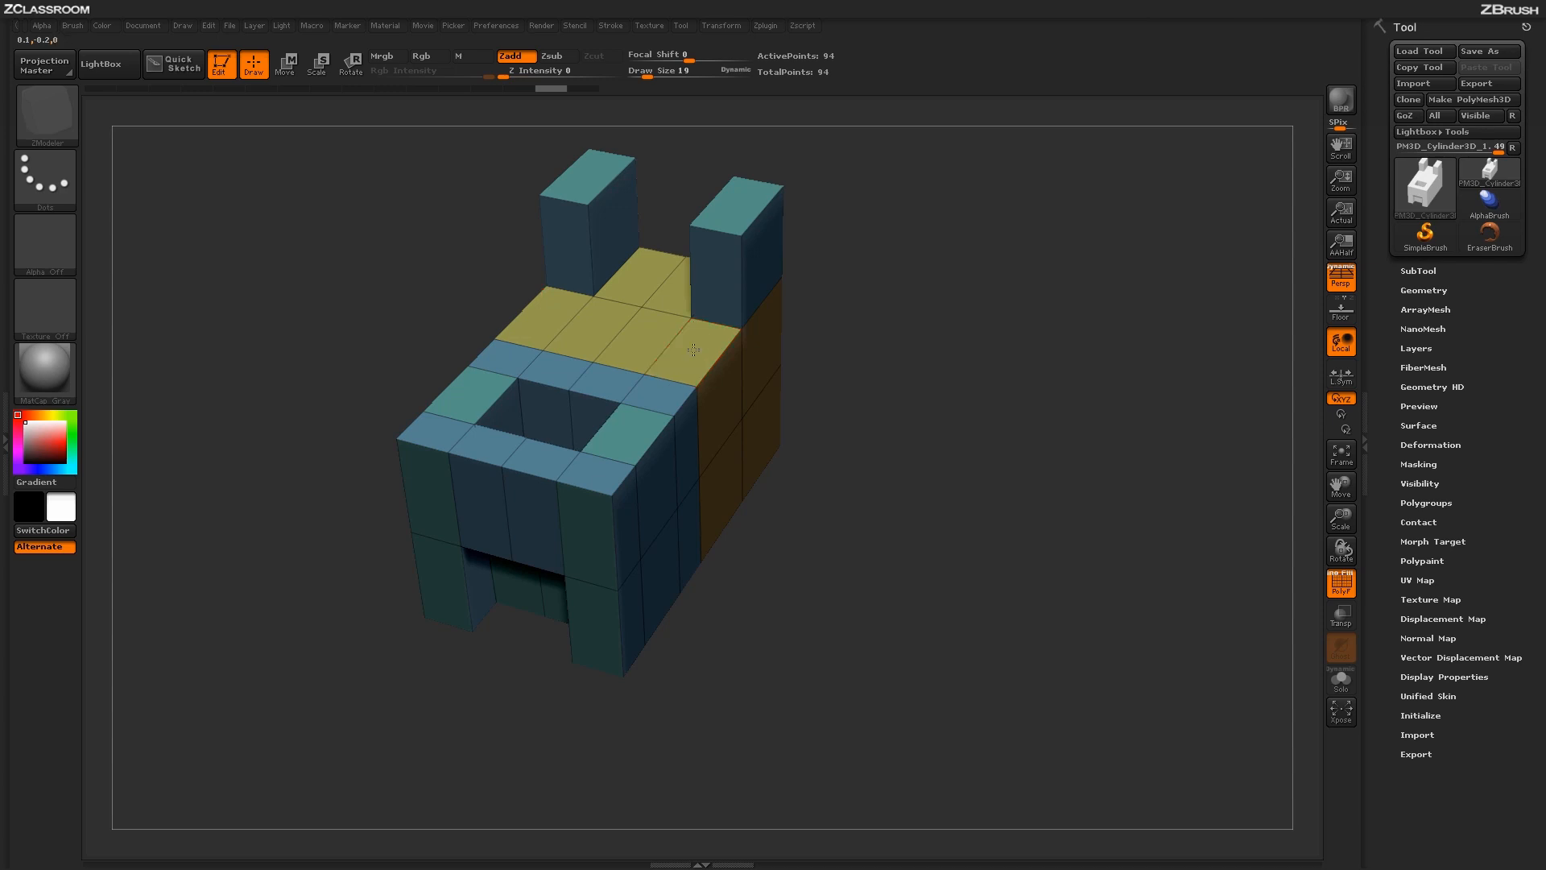
{"action": "left_click_drag", "start_coordinate": [697, 348], "coordinate": [695, 325]}
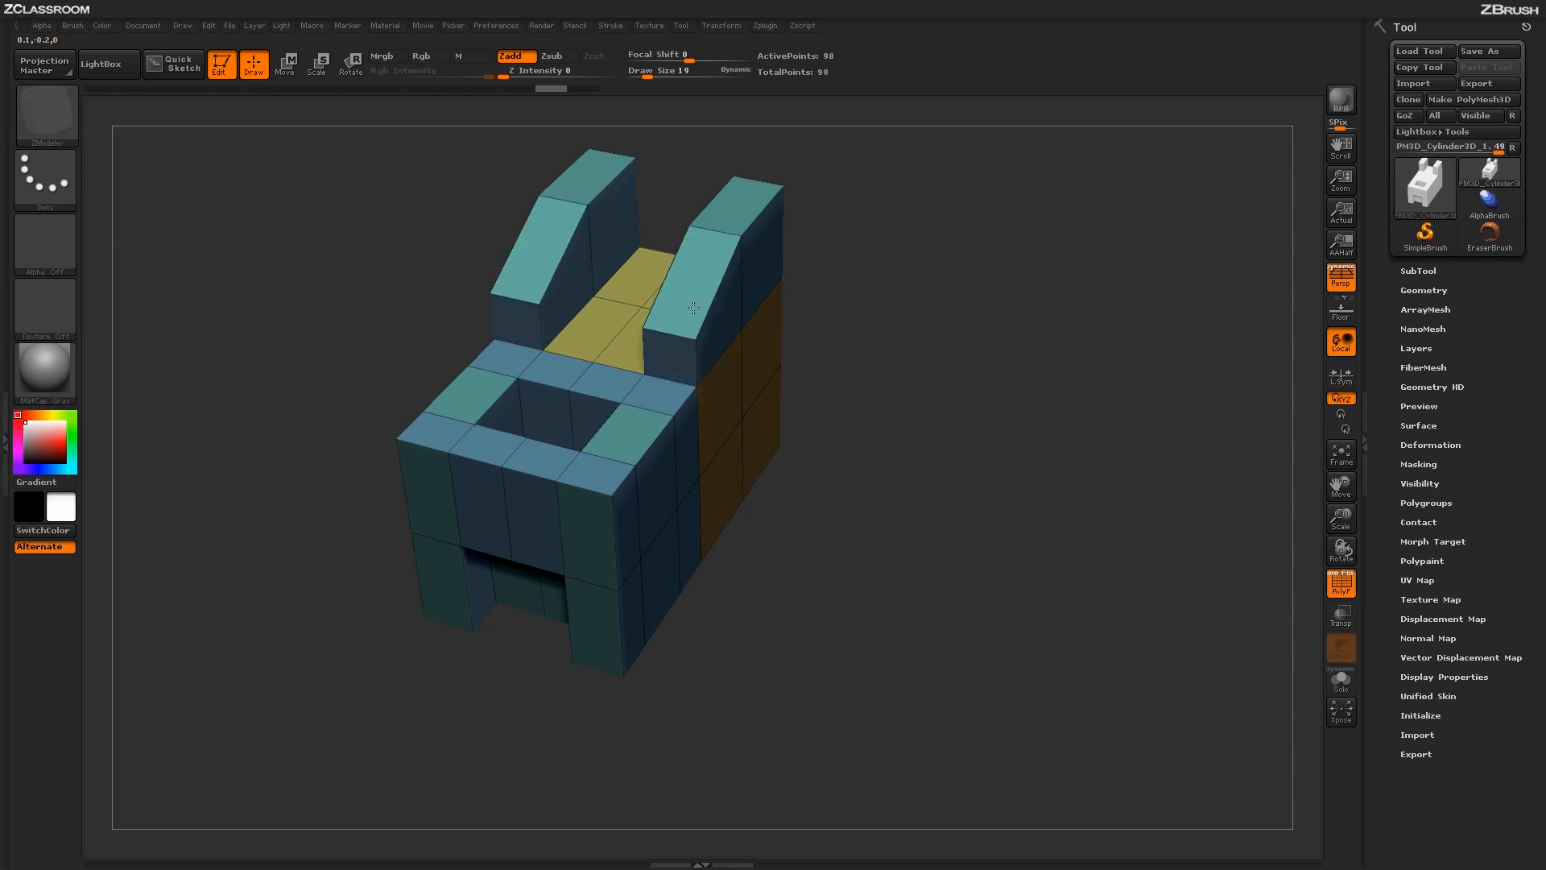
{"action": "left_click_drag", "start_coordinate": [693, 308], "coordinate": [694, 273]}
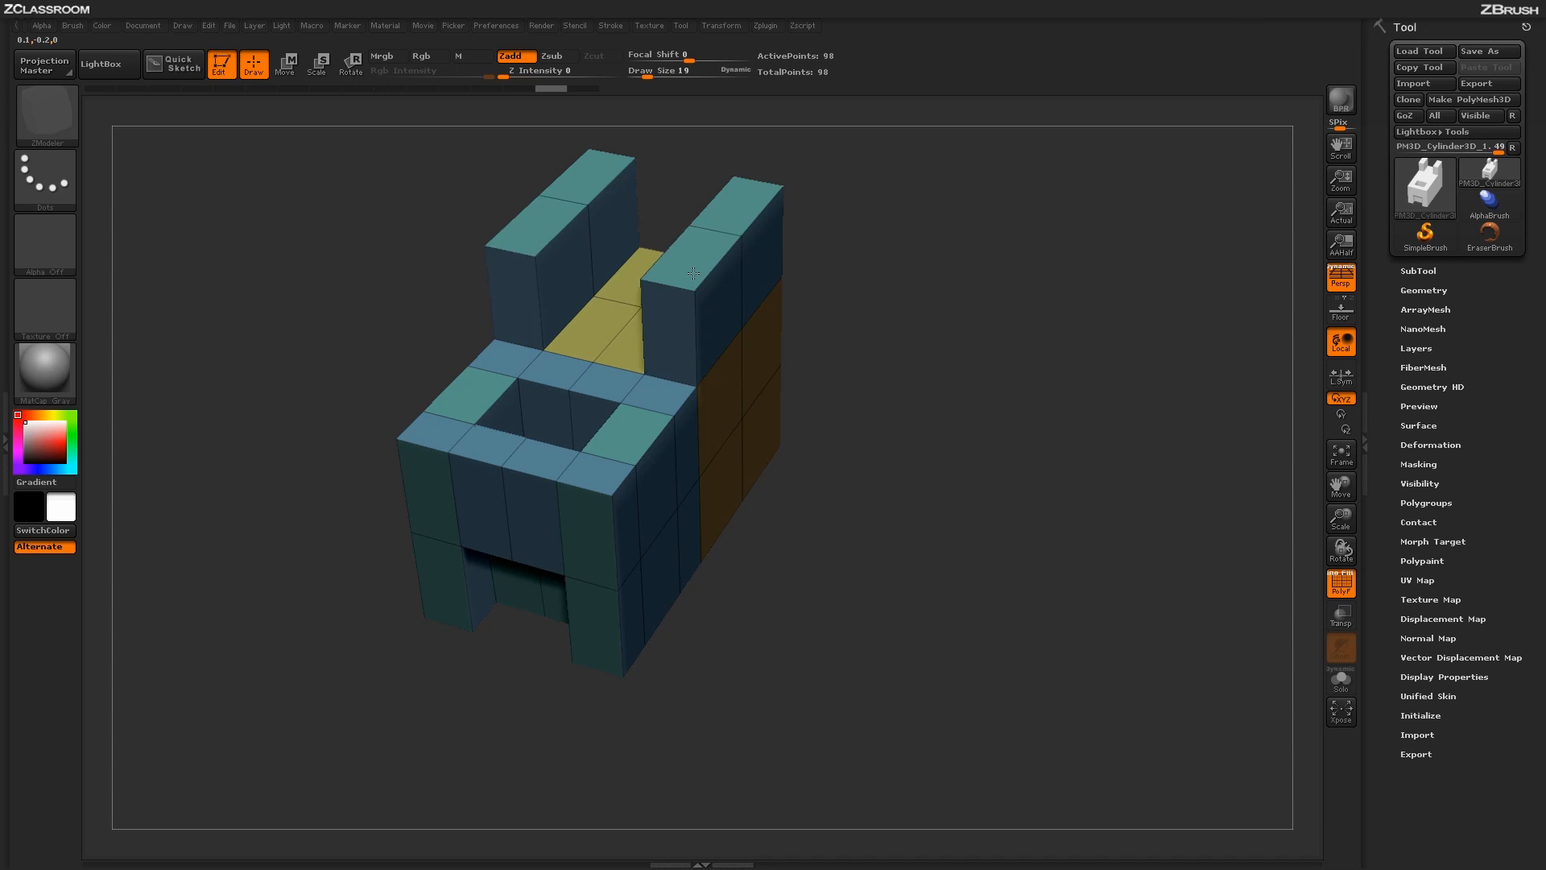
{"action": "key", "text": "ctrl+z"}
- Enable the Multi Sides By Brush modifier, try extruding the upper front polygon of the orange side outward, and undo it
{"action": "key", "text": "space"}
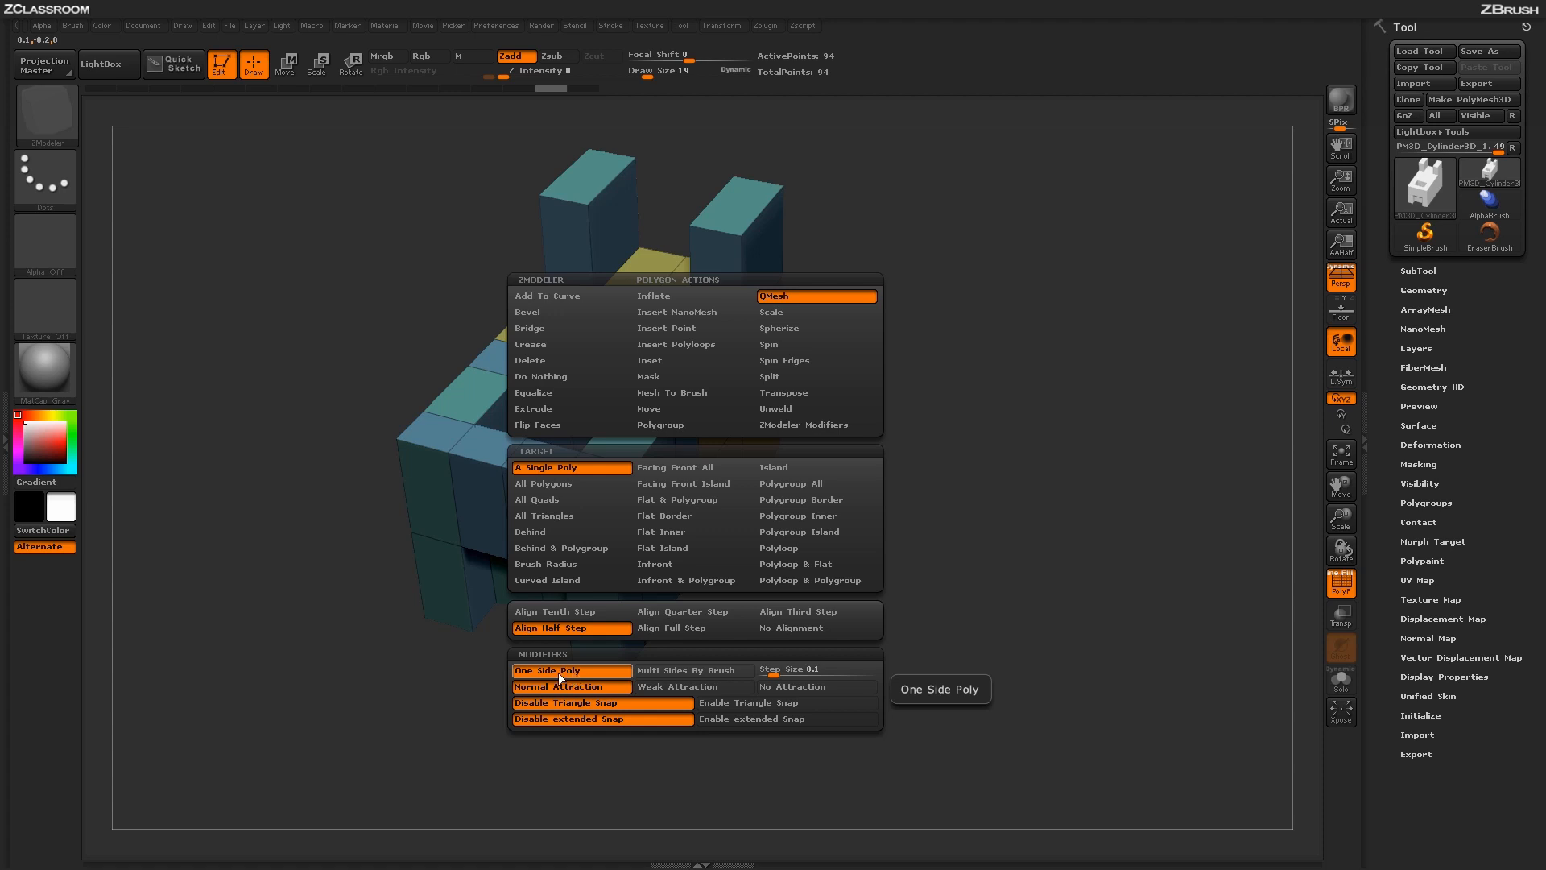
{"action": "left_click", "coordinate": [687, 674]}
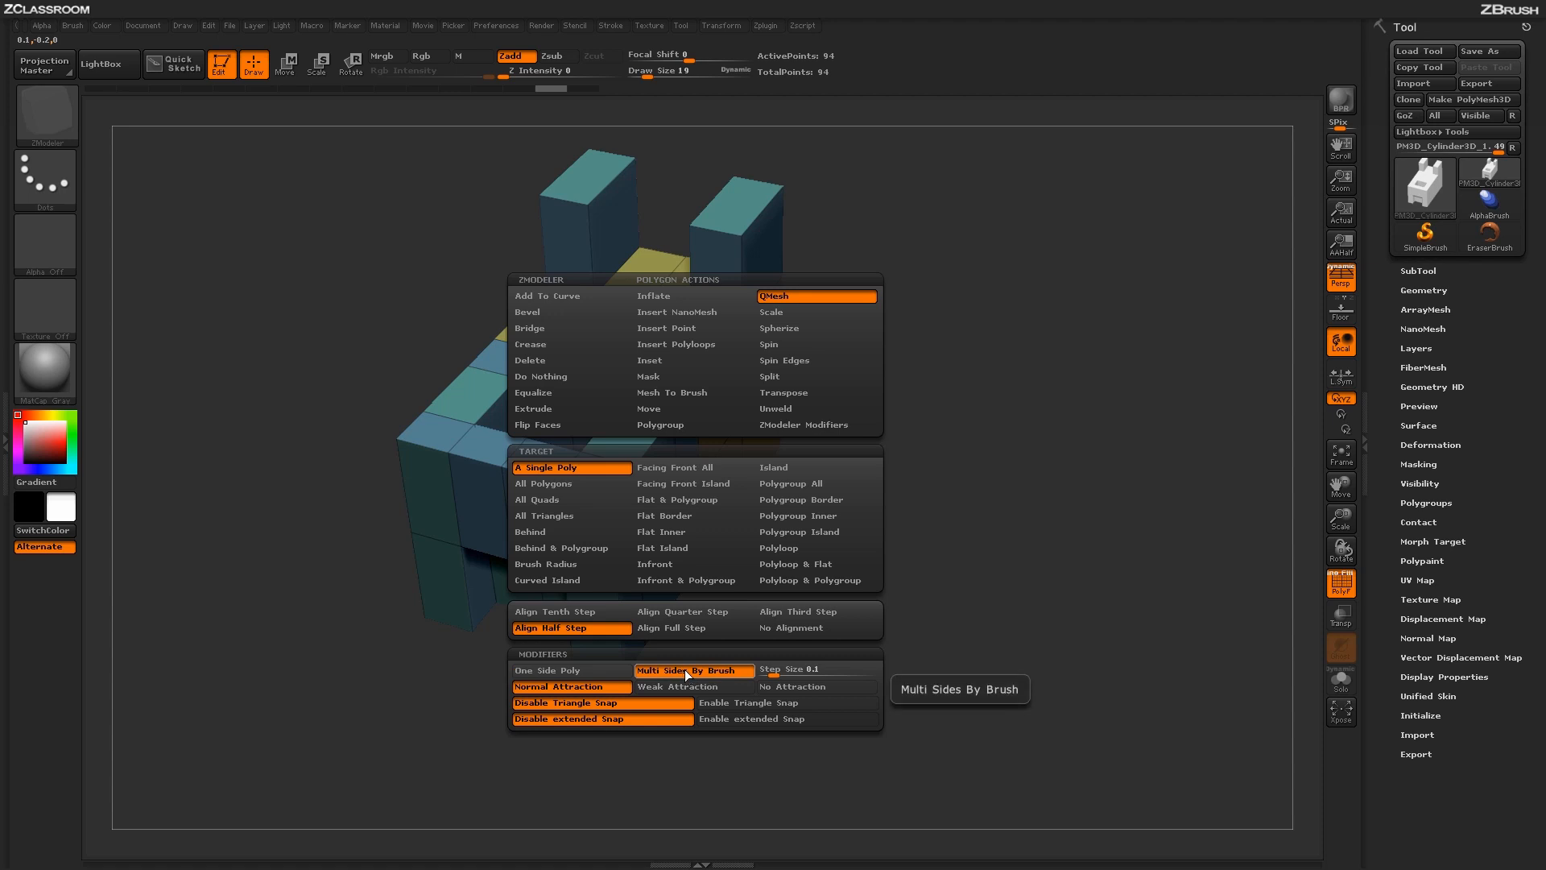
{"action": "left_click_drag", "start_coordinate": [708, 439], "coordinate": [897, 484]}
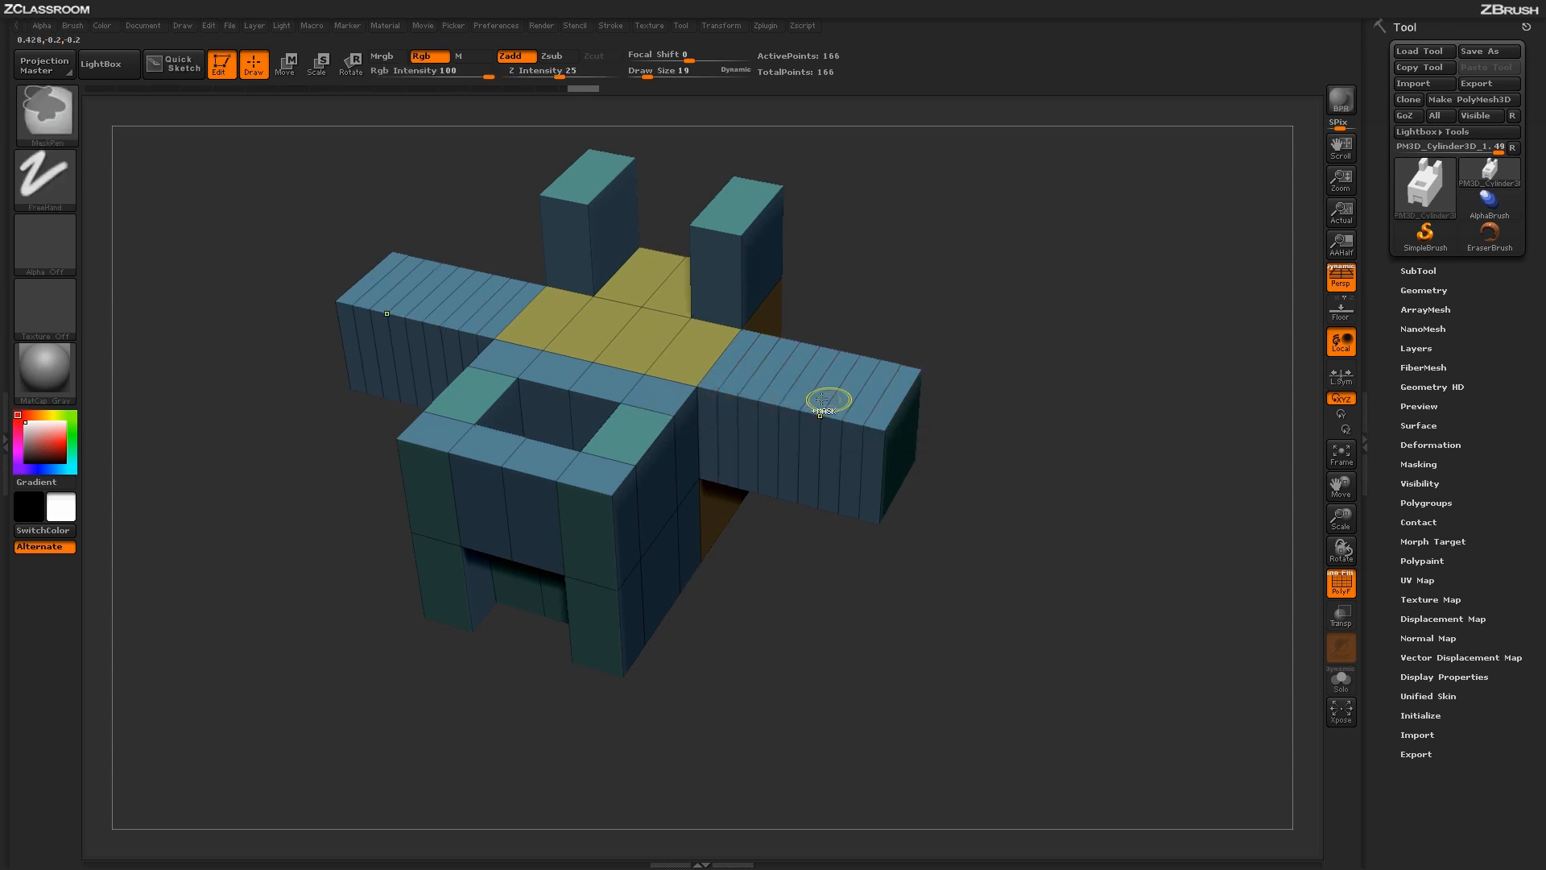
{"action": "key", "text": "ctrl+z"}
- Increase Draw Size to 73 and extrude the orange side's upper front polygon outward into a segmented arm
{"action": "key", "text": "space"}
{"action": "left_click_drag", "start_coordinate": [904, 403], "coordinate": [912, 405]}
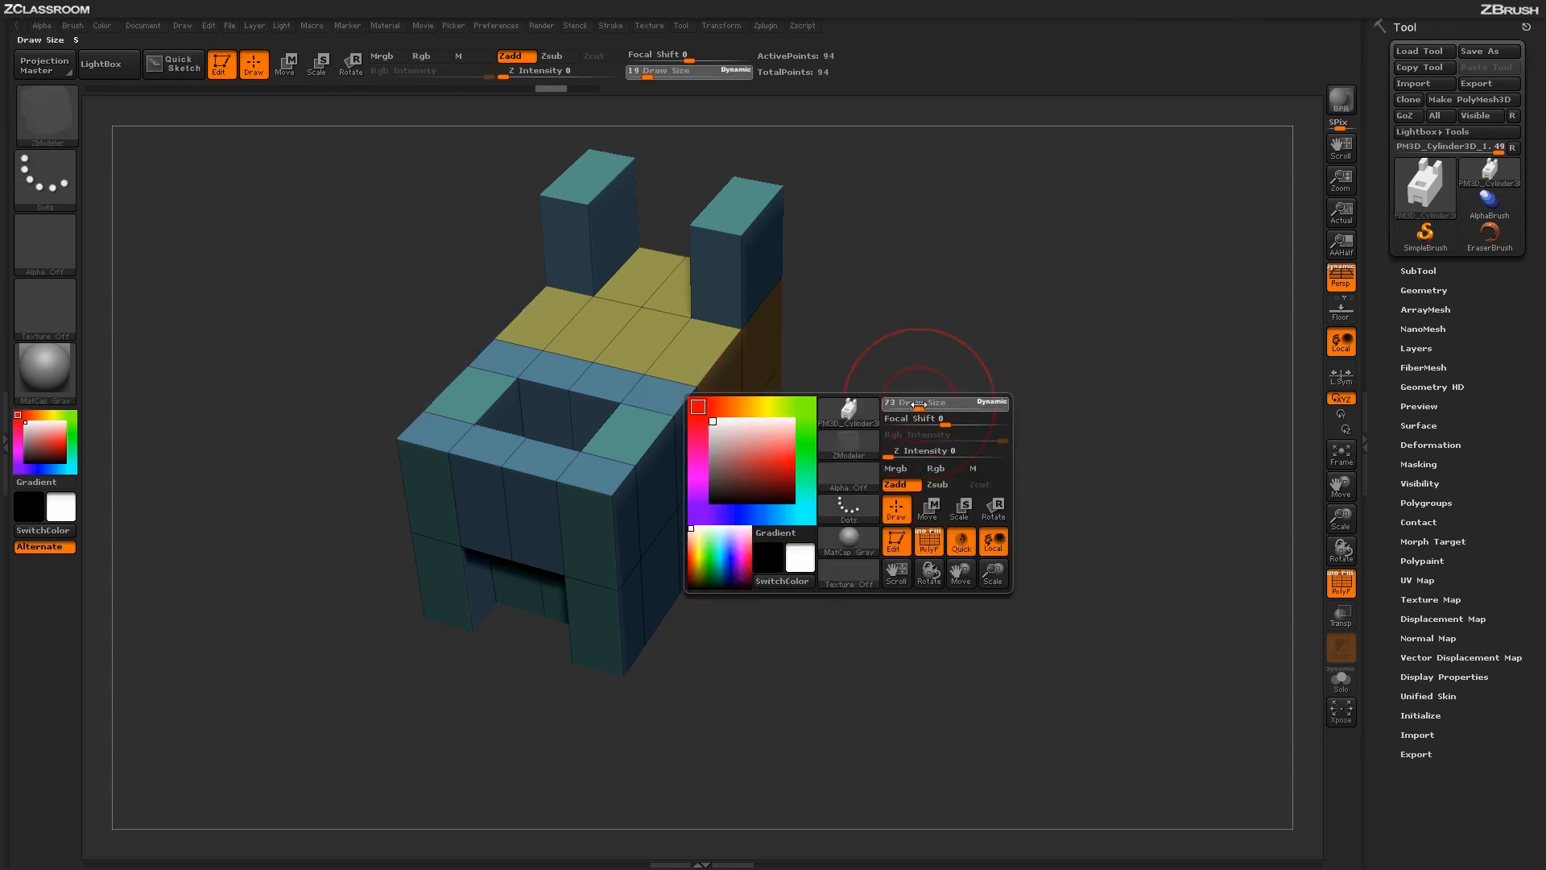
{"action": "left_click_drag", "start_coordinate": [715, 402], "coordinate": [865, 448]}
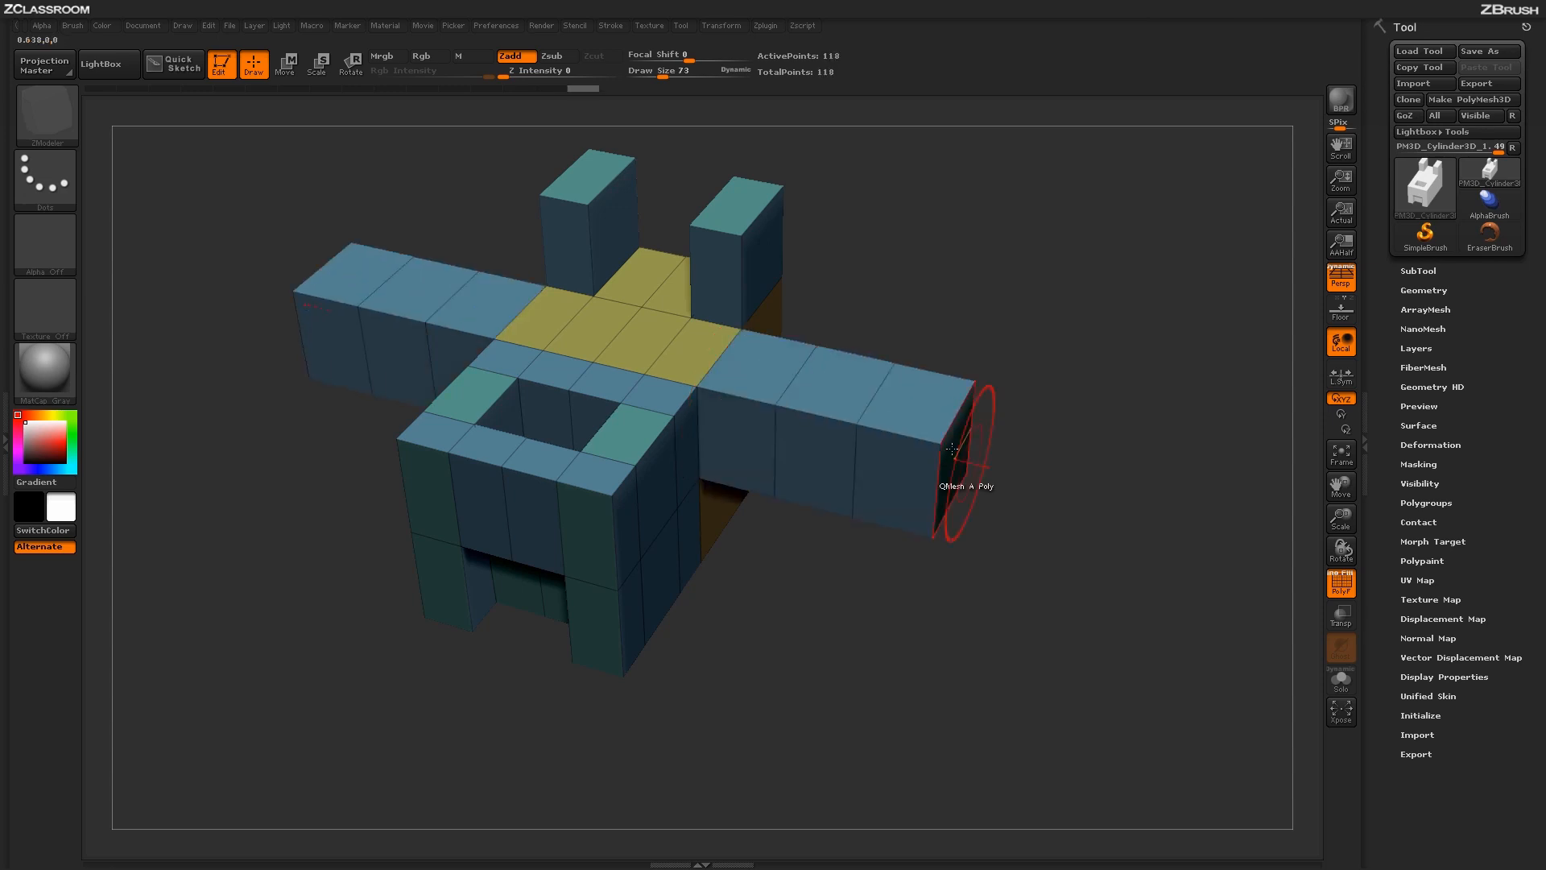
- Undo the existing extrusions, try extruding the orange side's upper front polygon into an arm and thickening its front face, and undo both
{"action": "key", "text": "ctrl+z"}
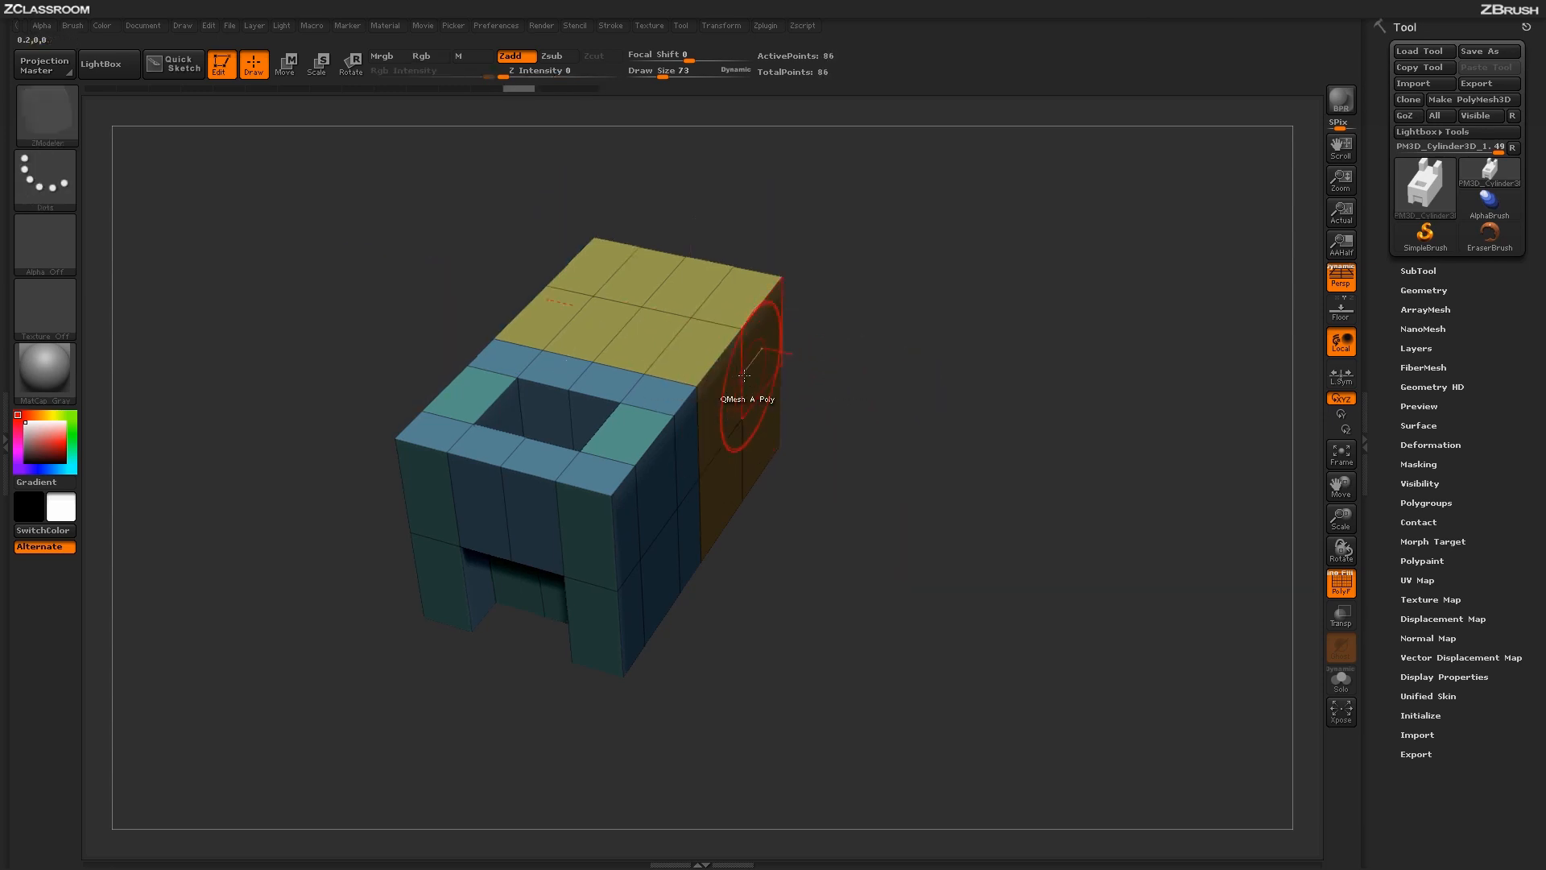
{"action": "left_click_drag", "start_coordinate": [712, 451], "coordinate": [1007, 446]}
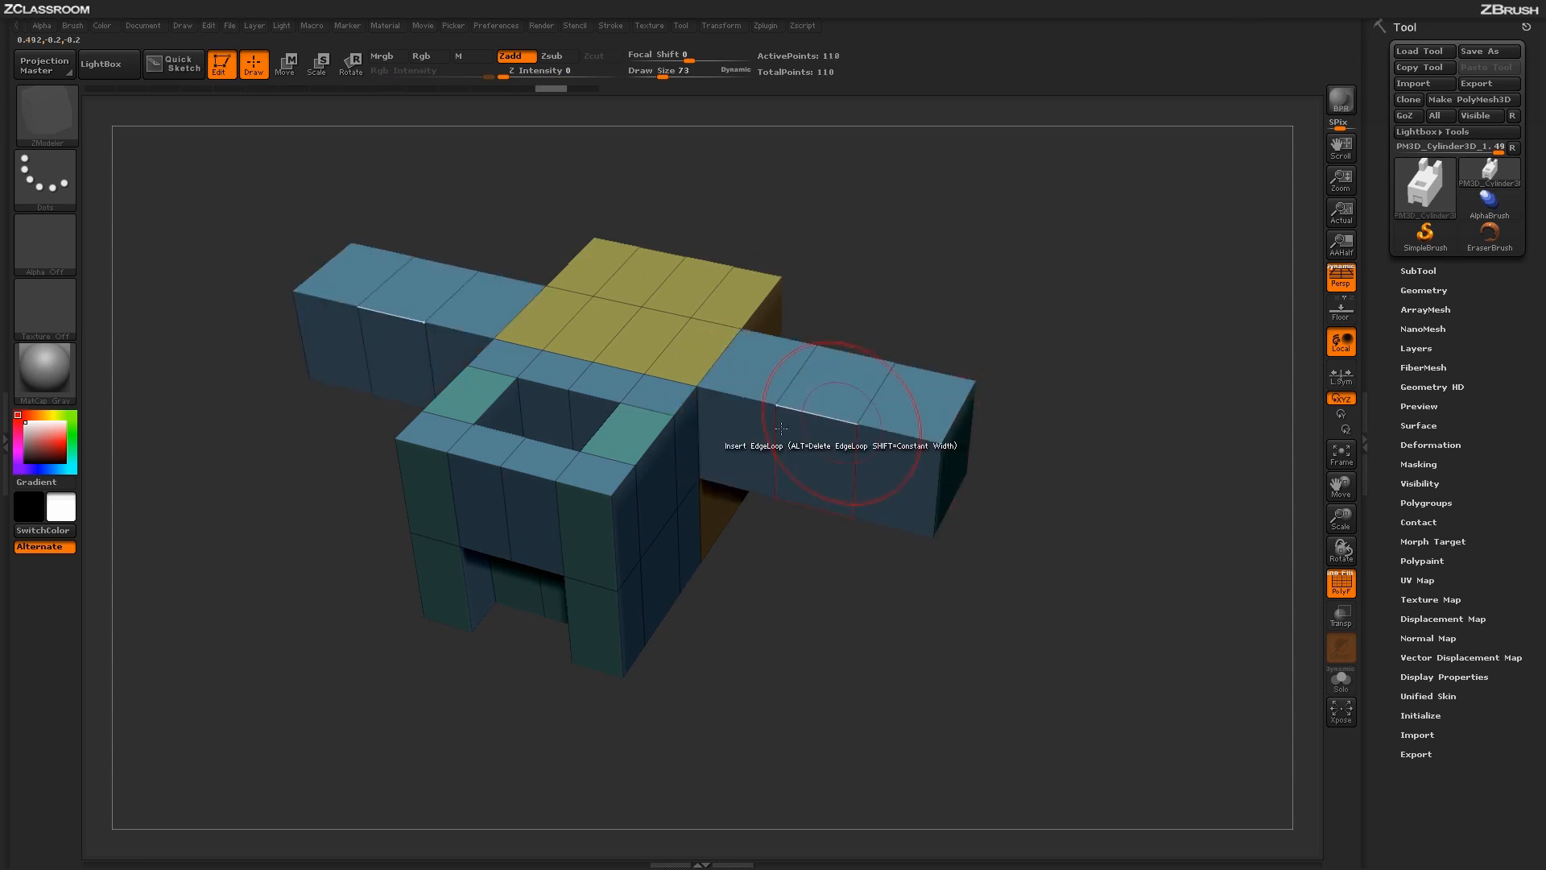
{"action": "left_click", "coordinate": [749, 448]}
{"action": "left_click", "coordinate": [810, 462]}
{"action": "left_click", "coordinate": [891, 477]}
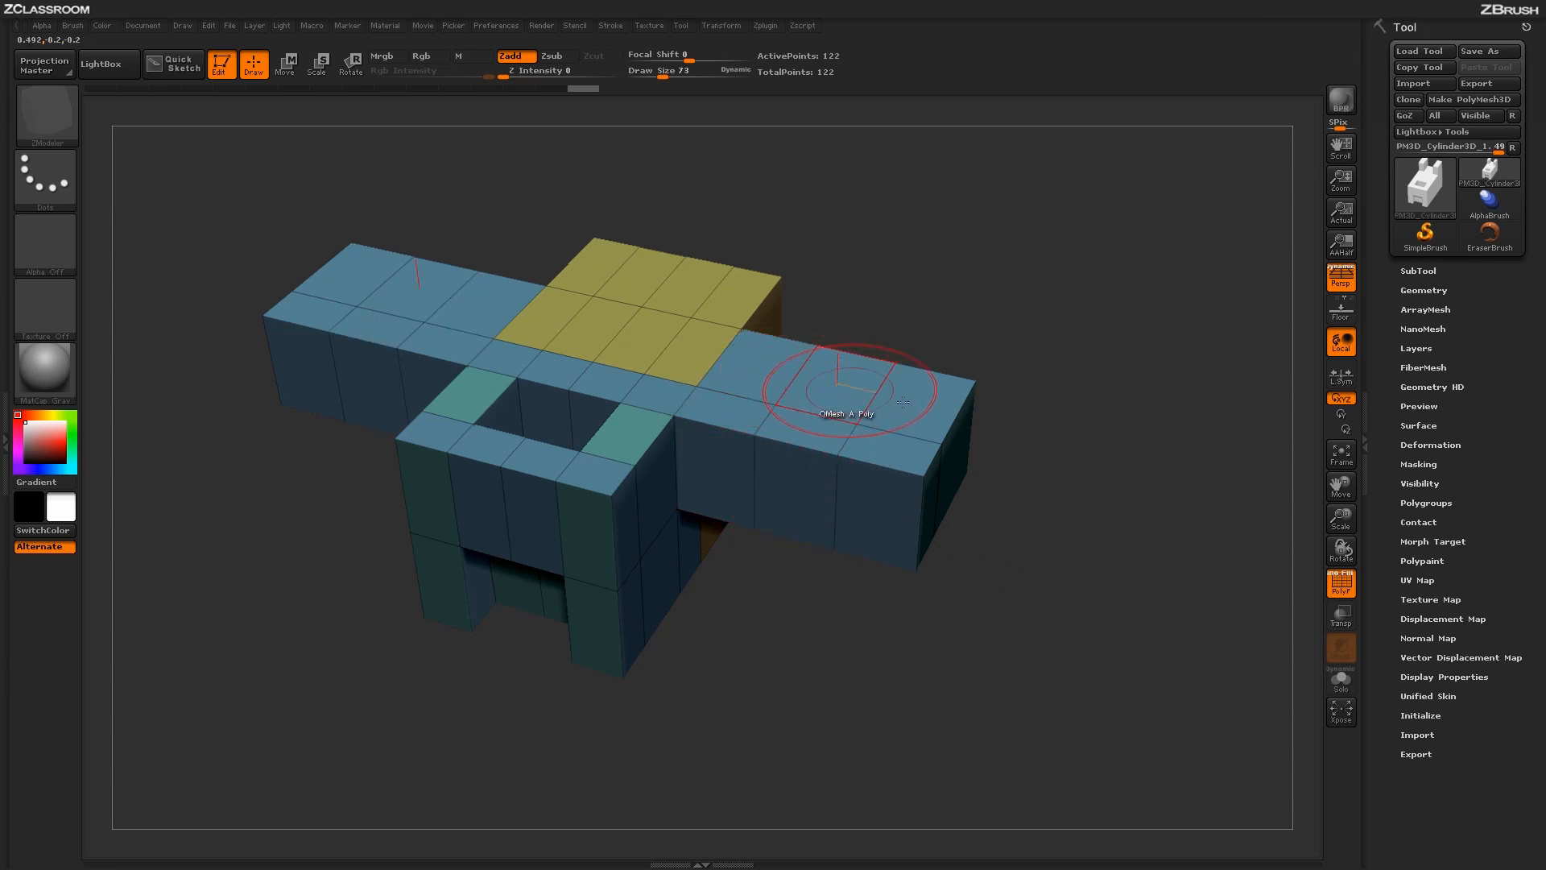
{"action": "key", "text": "ctrl+z"}
{"action": "key", "text": "ctrl+z"}
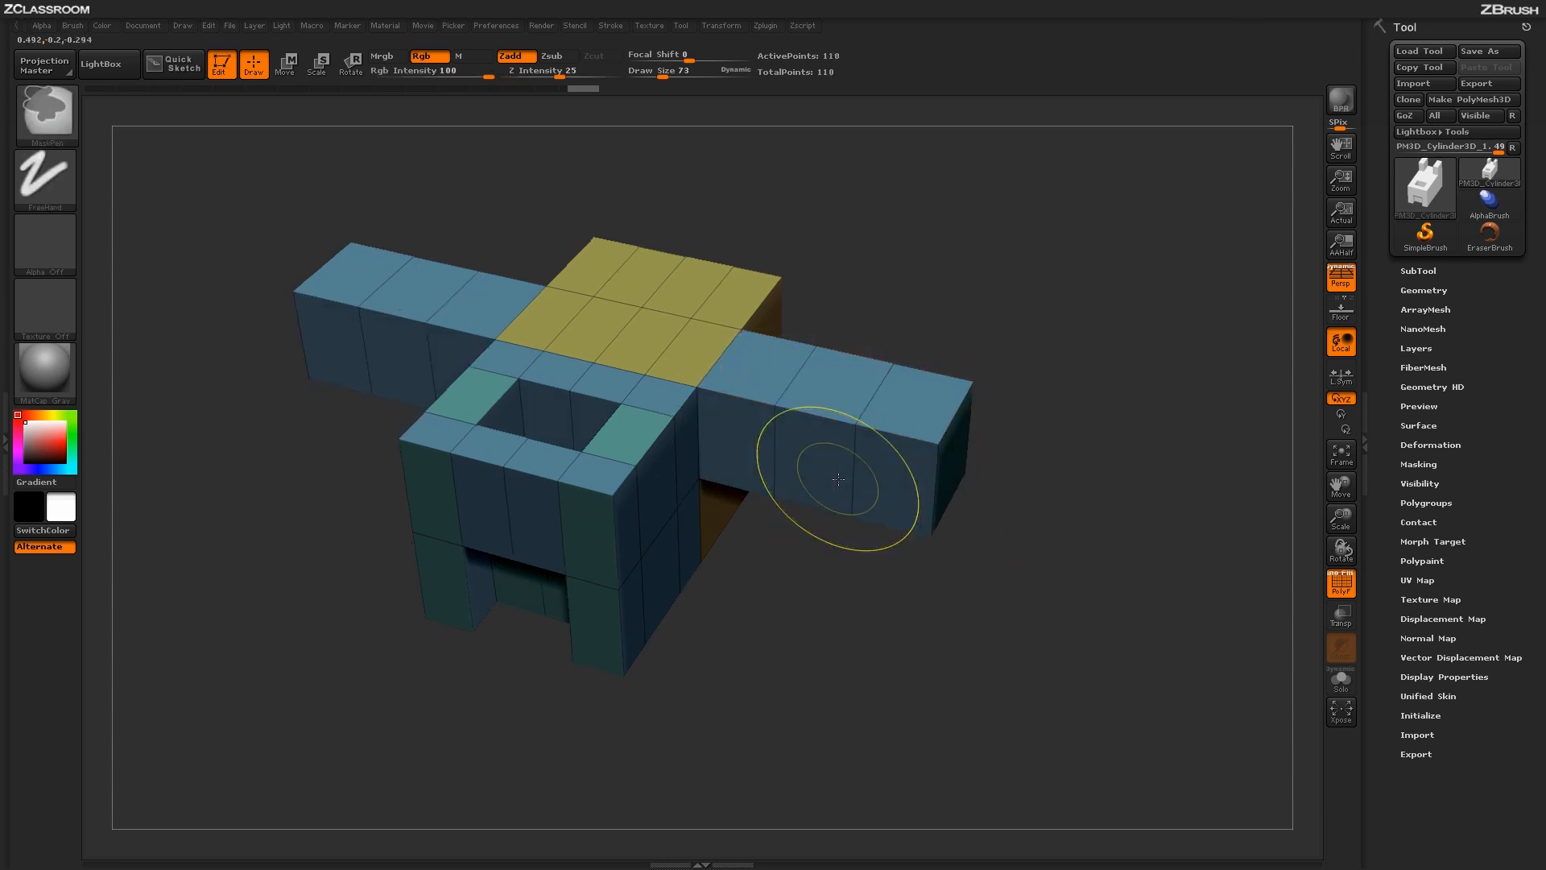
- Set the QMesh modifiers to One Side Poly and Disable Triangle Snap, and extrude the rear outer polygons of the yellow top into posts
{"action": "key", "text": "space"}
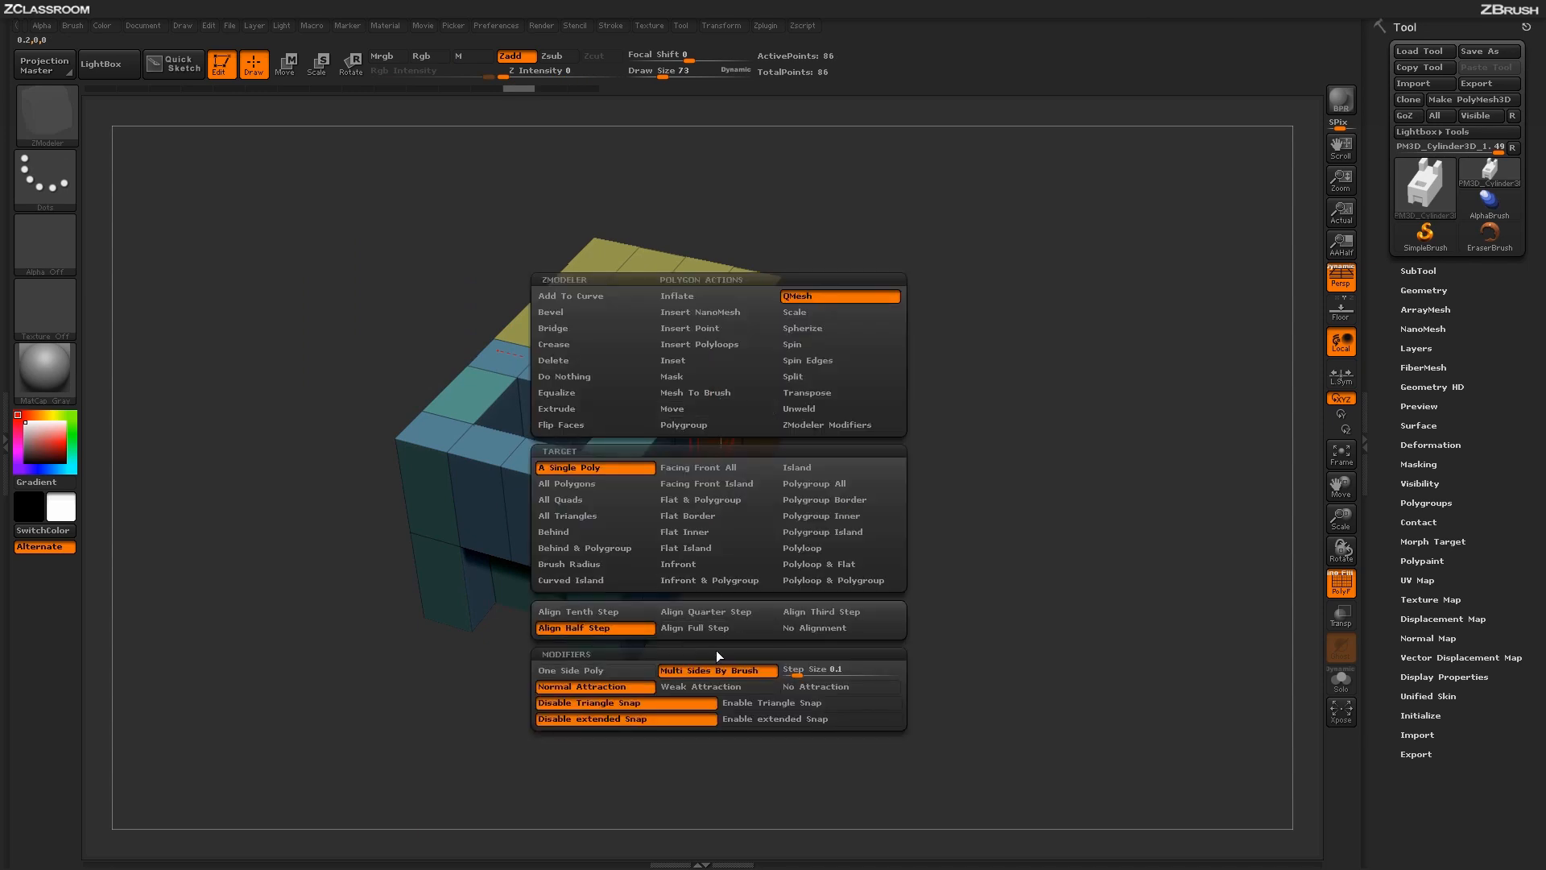
{"action": "left_click", "coordinate": [626, 672]}
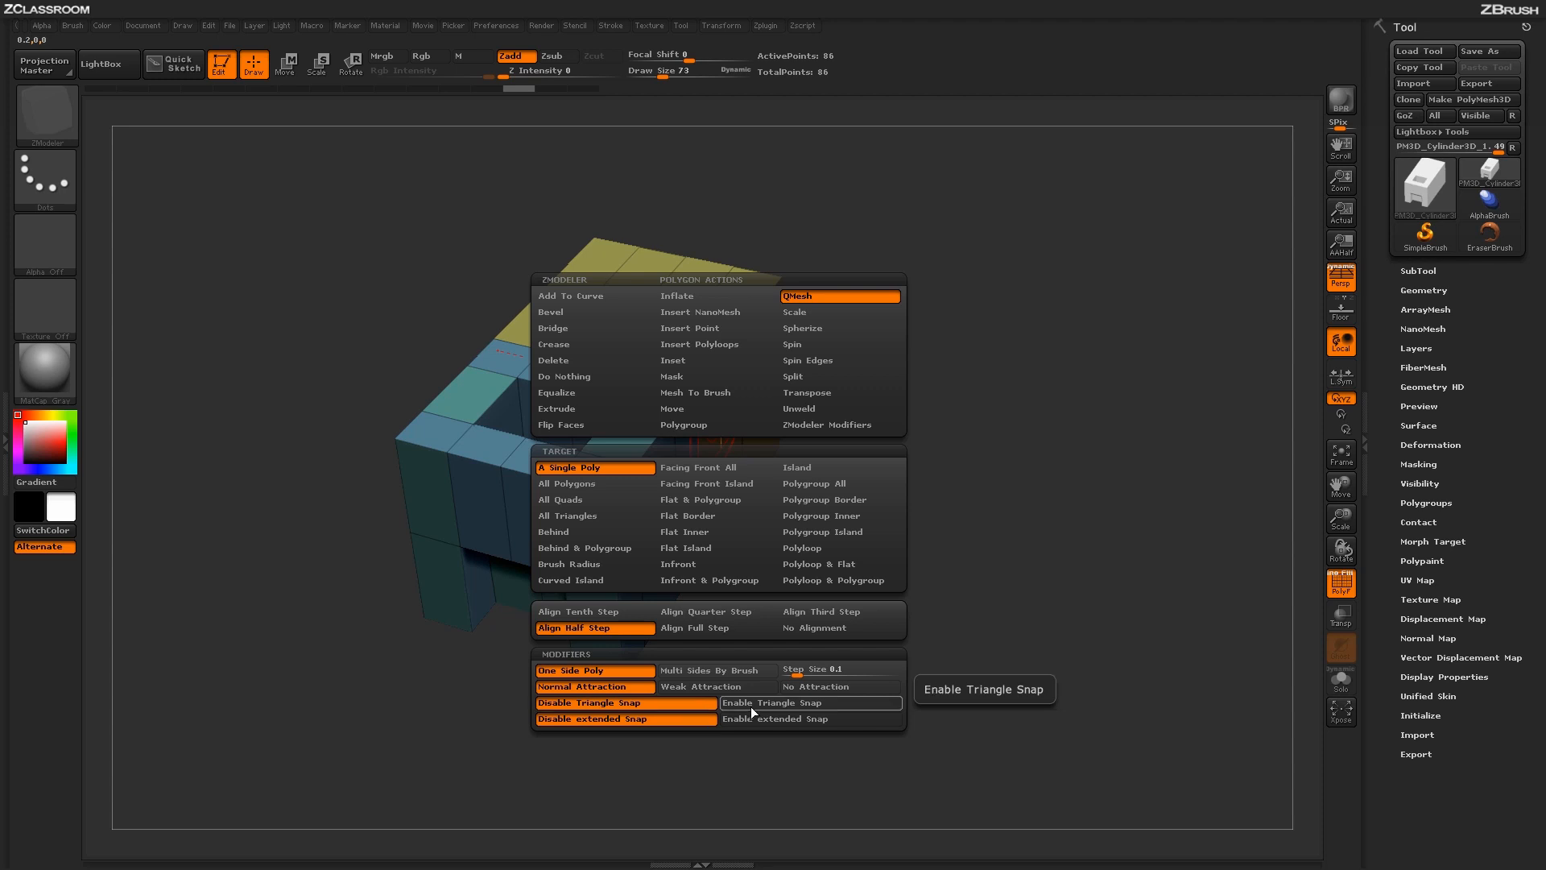
{"action": "left_click", "coordinate": [692, 703]}
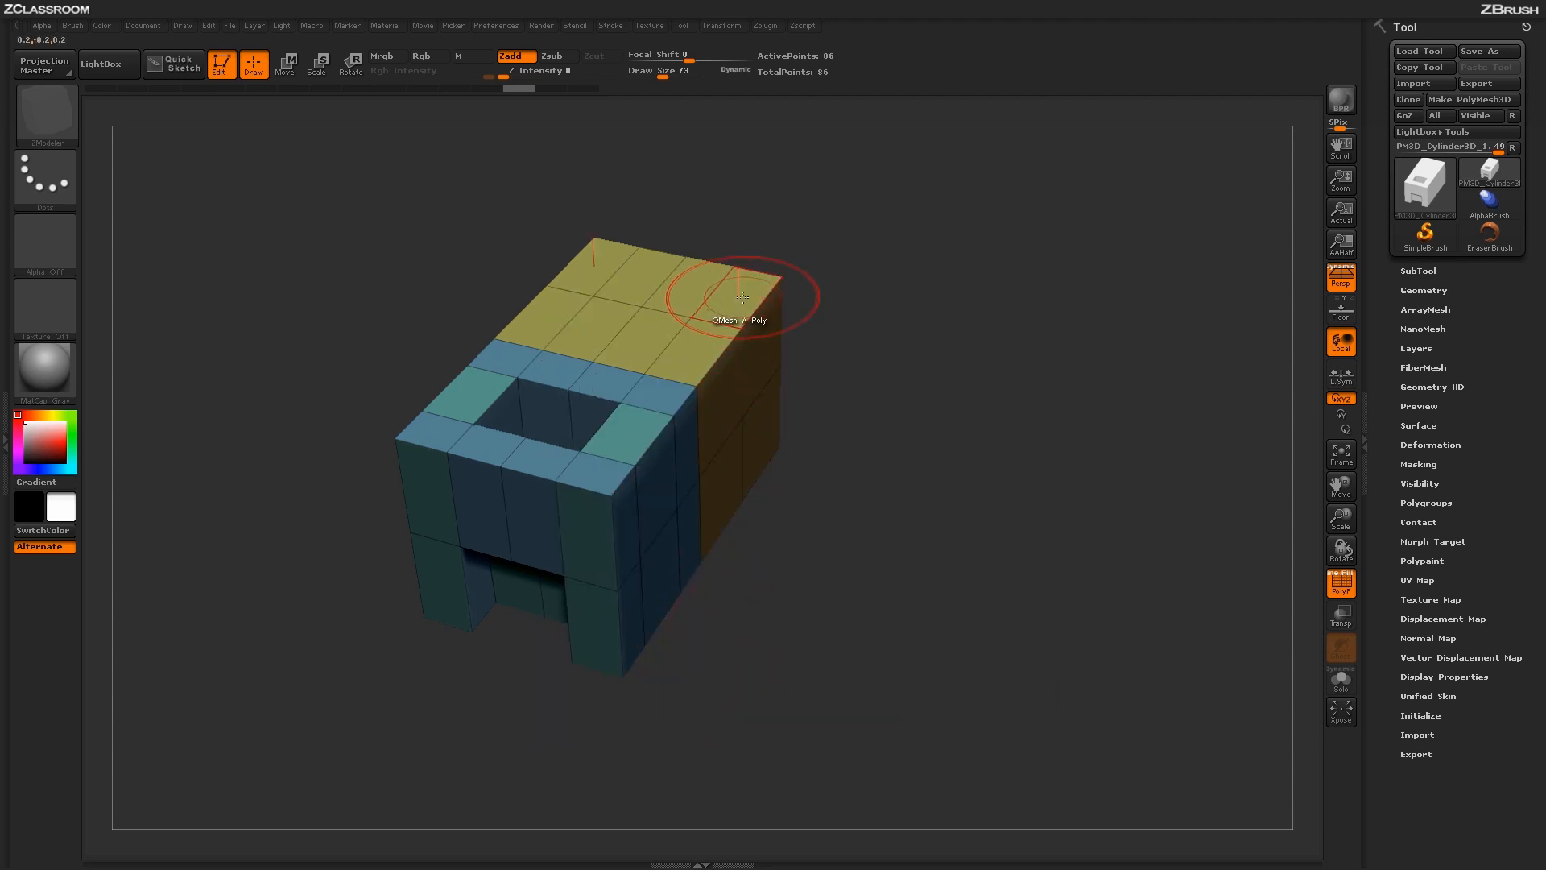
{"action": "left_click_drag", "start_coordinate": [721, 294], "coordinate": [746, 184]}
- Try raising the front outer polygons of the yellow top beside the posts with Triangle Snap disabled, and undo it
{"action": "left_click_drag", "start_coordinate": [702, 351], "coordinate": [700, 276]}
{"action": "left_click_drag", "start_coordinate": [1039, 475], "coordinate": [934, 440]}
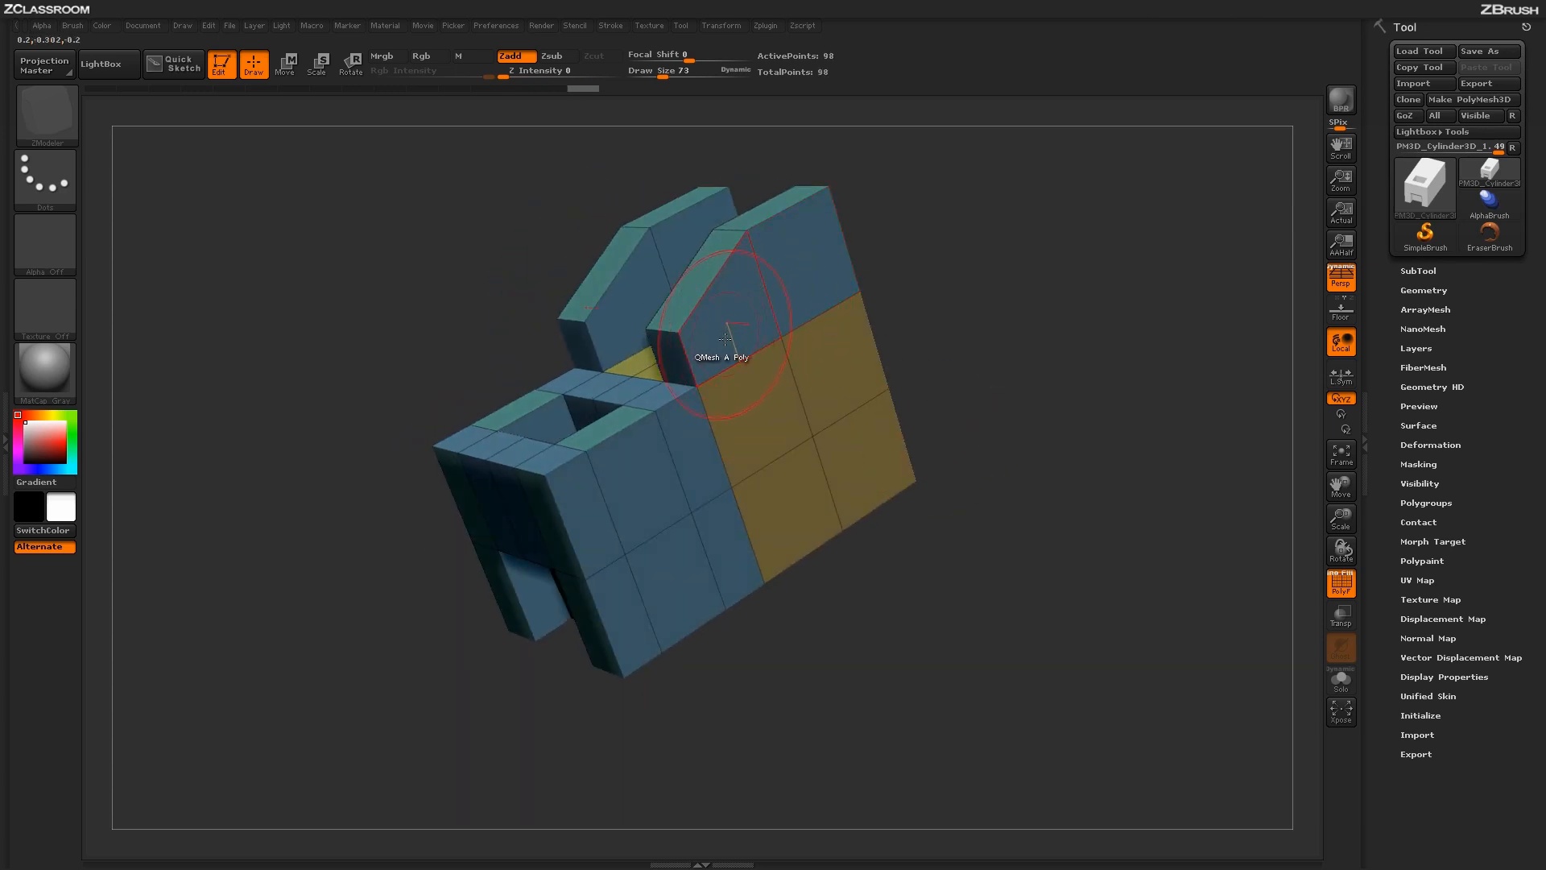
{"action": "left_click_drag", "start_coordinate": [945, 334], "coordinate": [983, 368]}
{"action": "key", "text": "ctrl+z"}
{"action": "key", "text": "ctrl+z"}
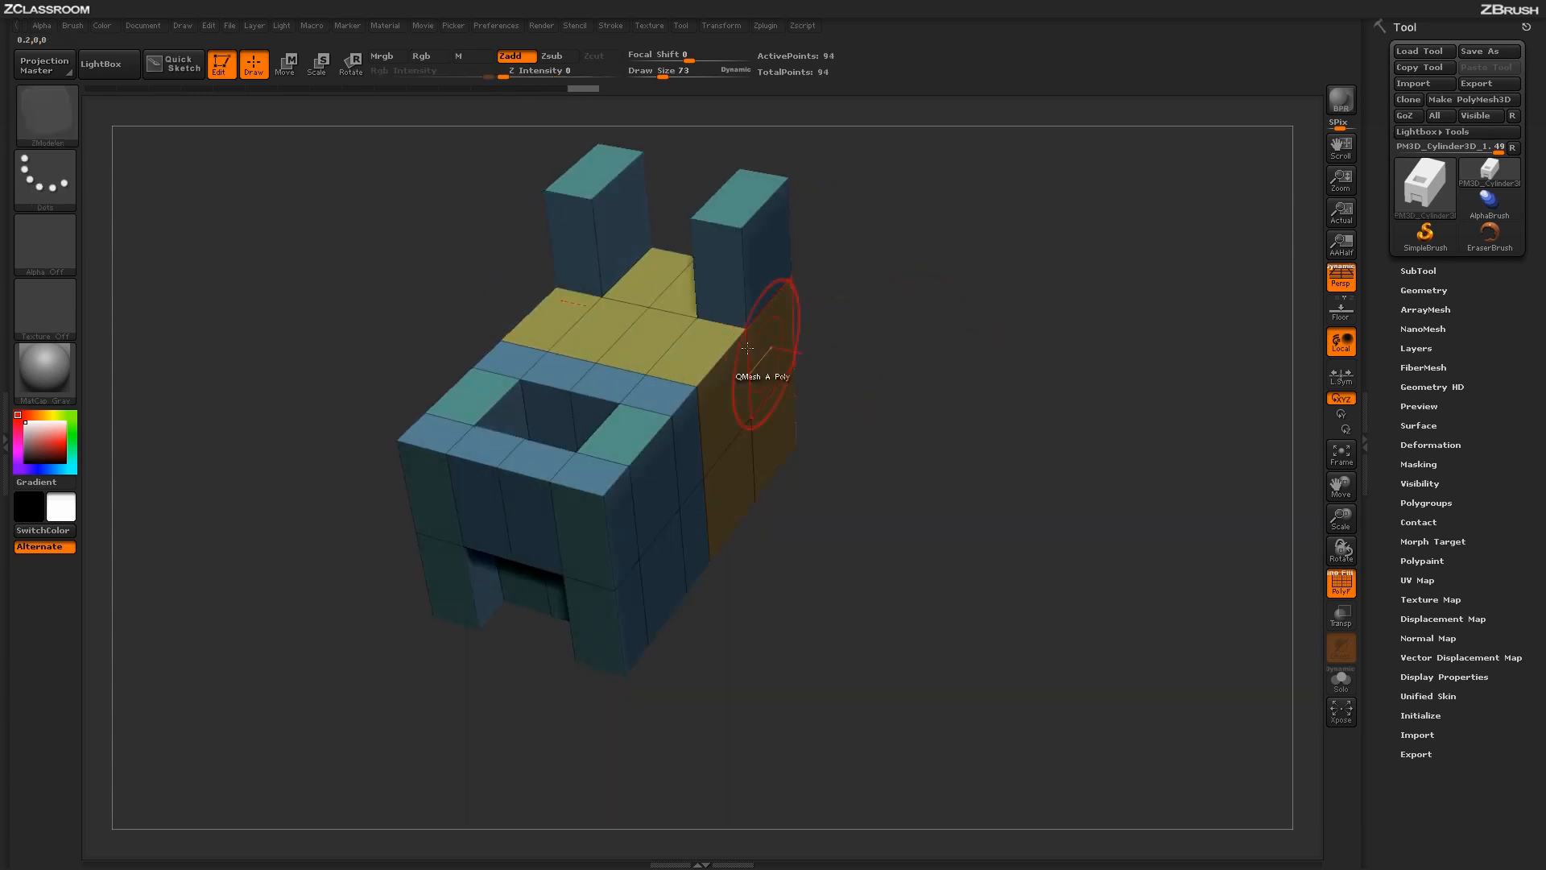
- Switch to Enable Triangle Snap, try extruding the front outer polygons of the yellow top into wedges against the posts, and undo it
{"action": "key", "text": "space"}
{"action": "left_click", "coordinate": [755, 703]}
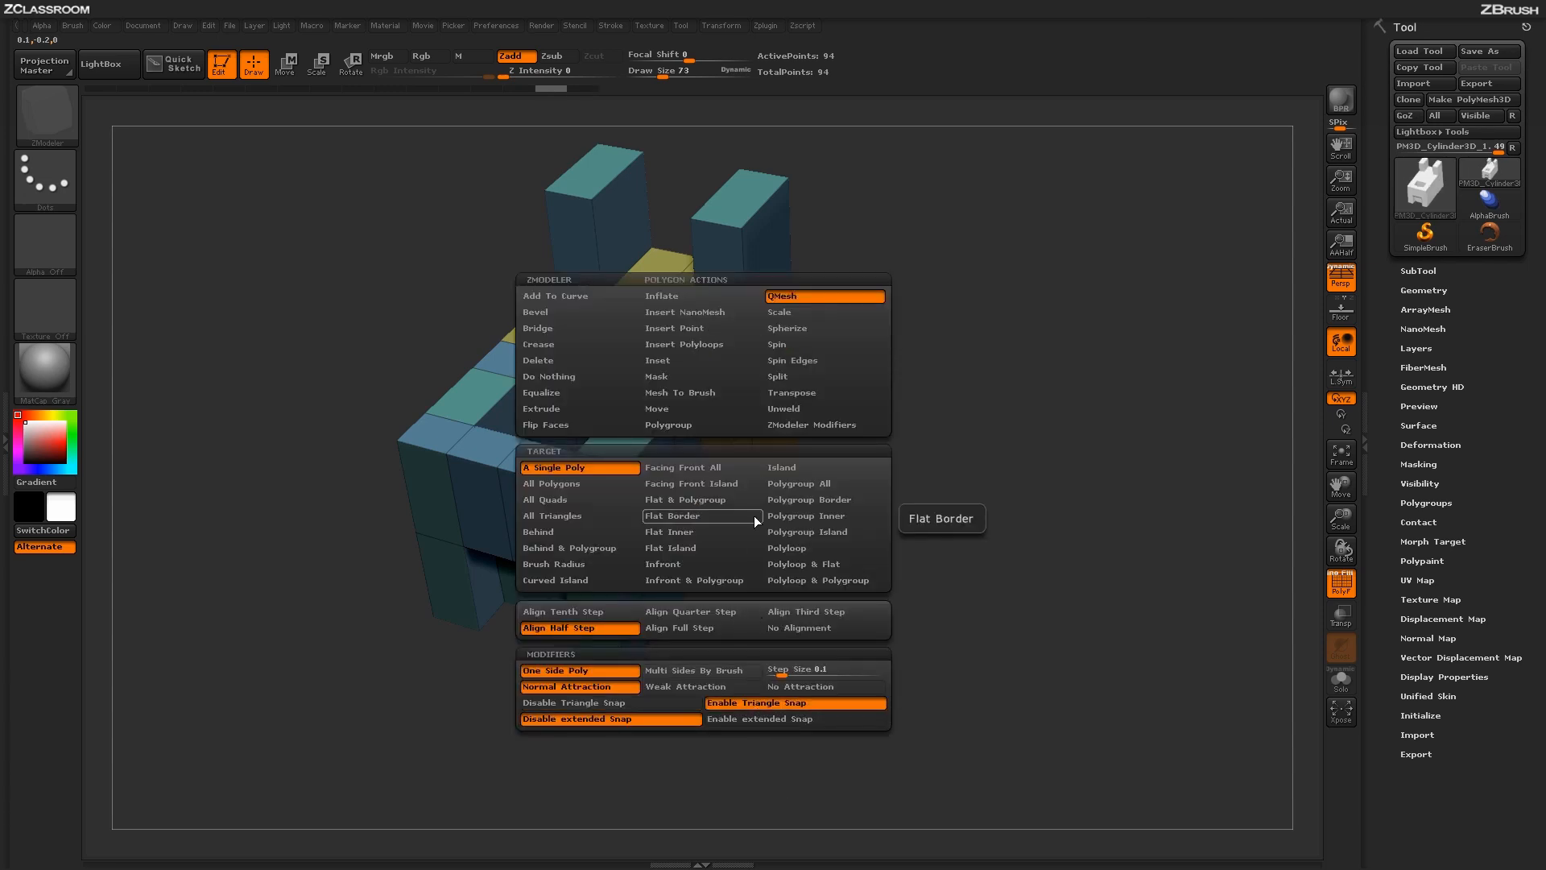
{"action": "left_click_drag", "start_coordinate": [697, 339], "coordinate": [699, 286]}
{"action": "left_click_drag", "start_coordinate": [972, 491], "coordinate": [947, 490]}
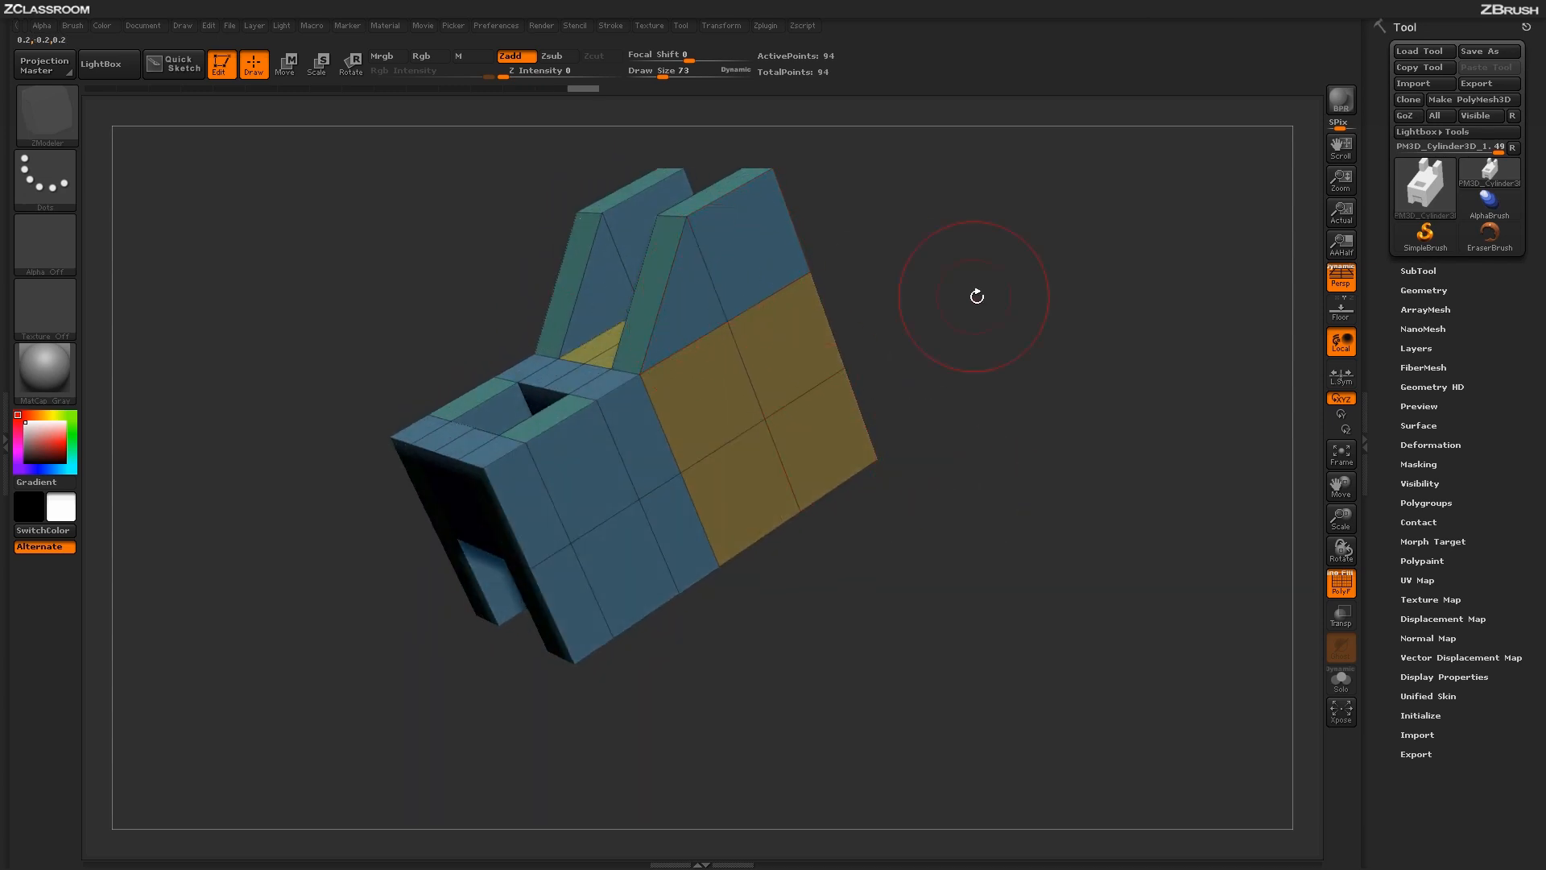
{"action": "left_click_drag", "start_coordinate": [977, 294], "coordinate": [988, 328]}
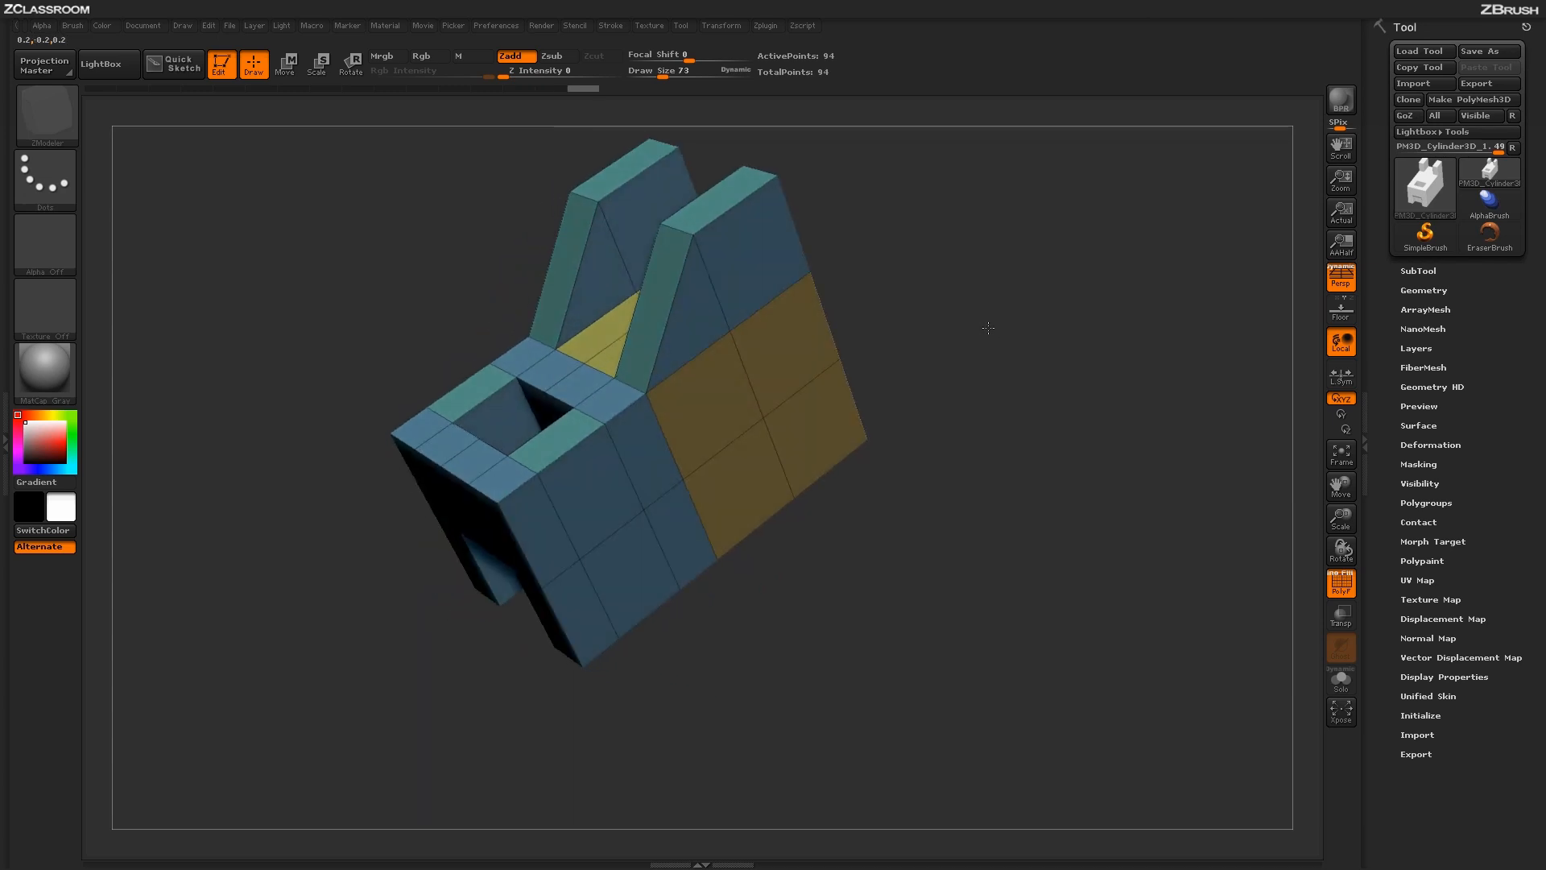
{"action": "left_click_drag", "start_coordinate": [896, 341], "coordinate": [915, 348]}
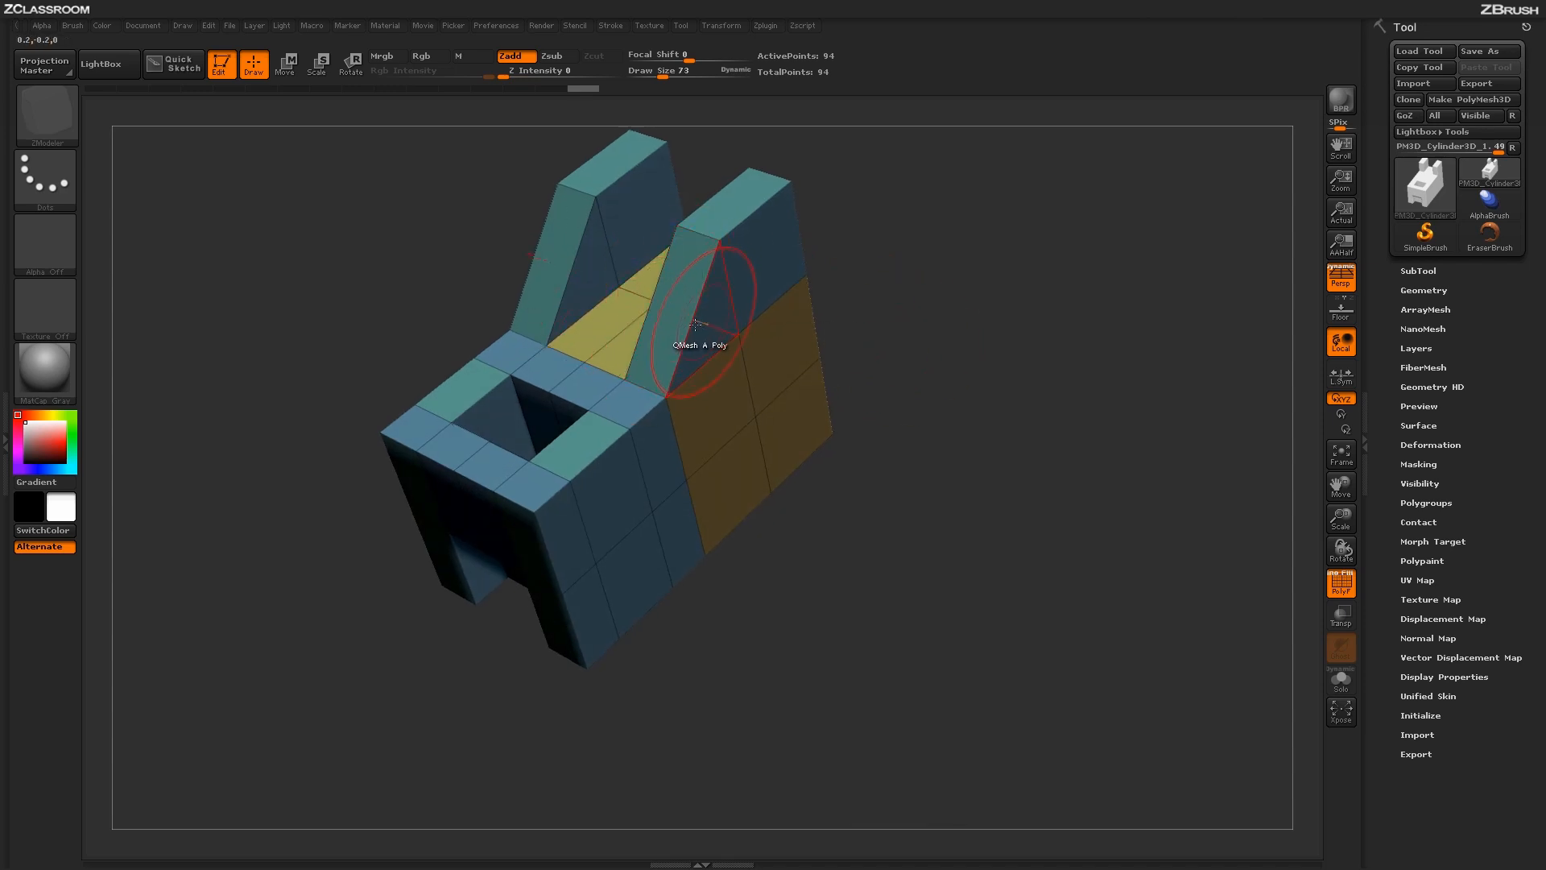
{"action": "key", "text": "ctrl"}
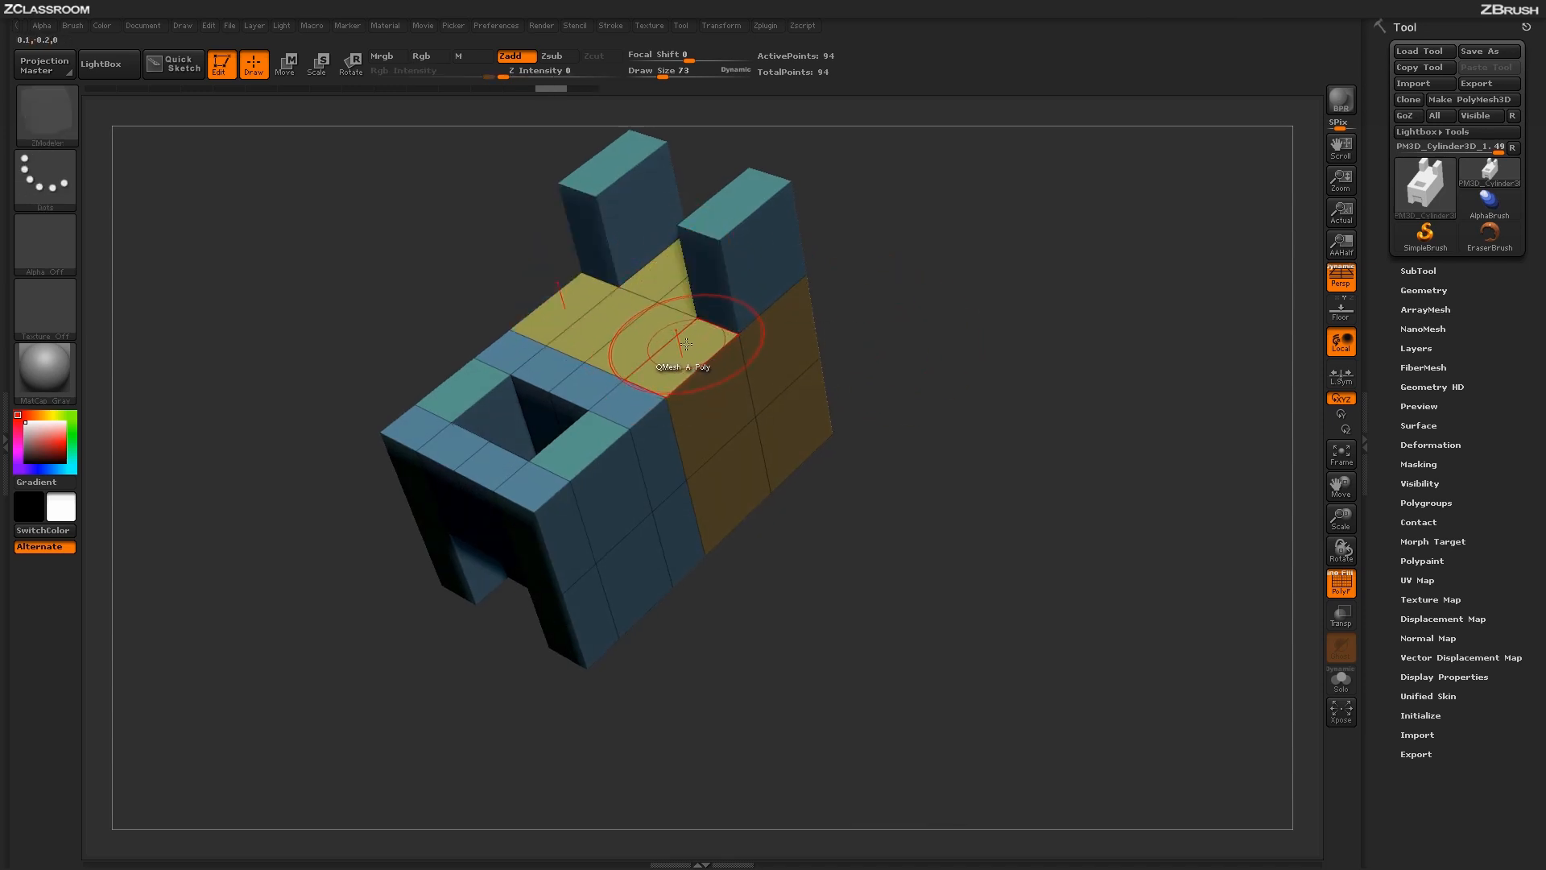
- Switch back to Disable Triangle Snap, try extruding the front outer polygons of the yellow top level with the posts, and undo it
{"action": "key", "text": "space"}
{"action": "left_click", "coordinate": [593, 703]}
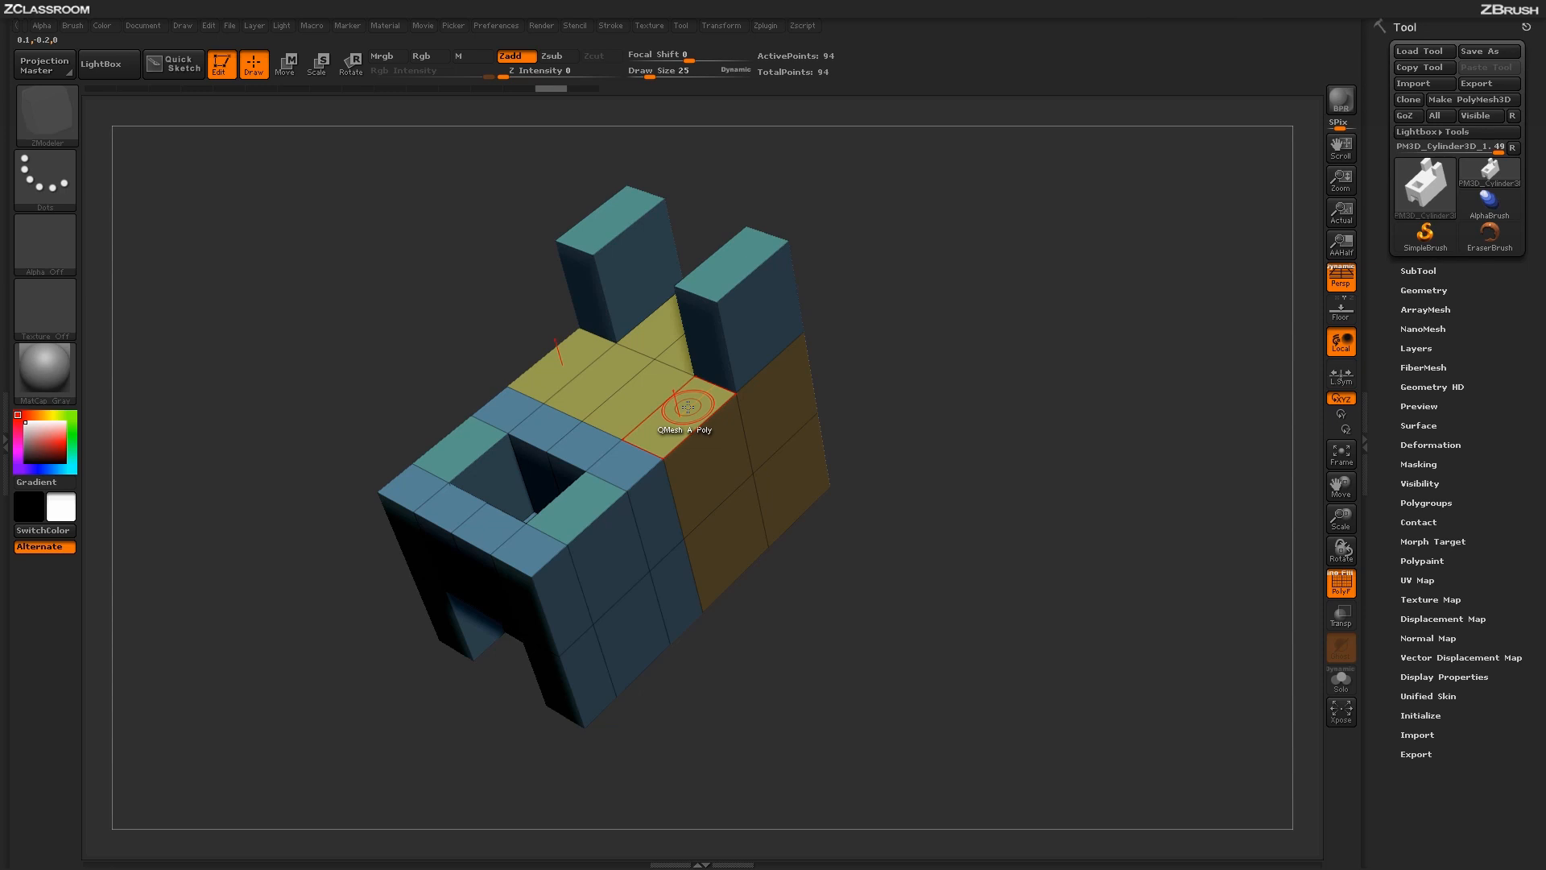
{"action": "left_click_drag", "start_coordinate": [685, 413], "coordinate": [662, 300]}
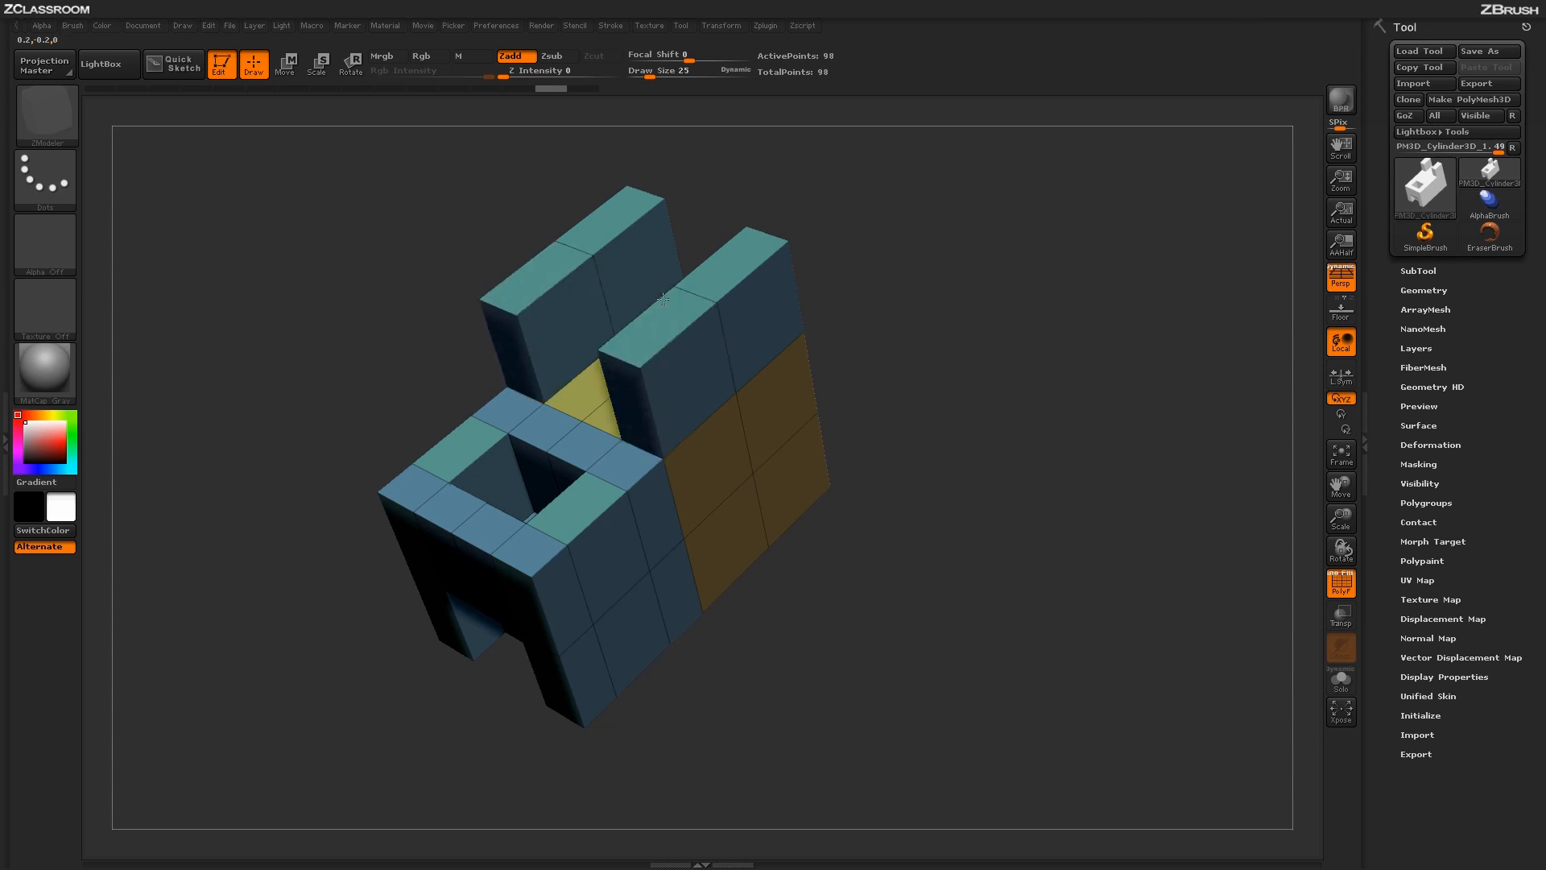
{"action": "left_click_drag", "start_coordinate": [1002, 349], "coordinate": [987, 289]}
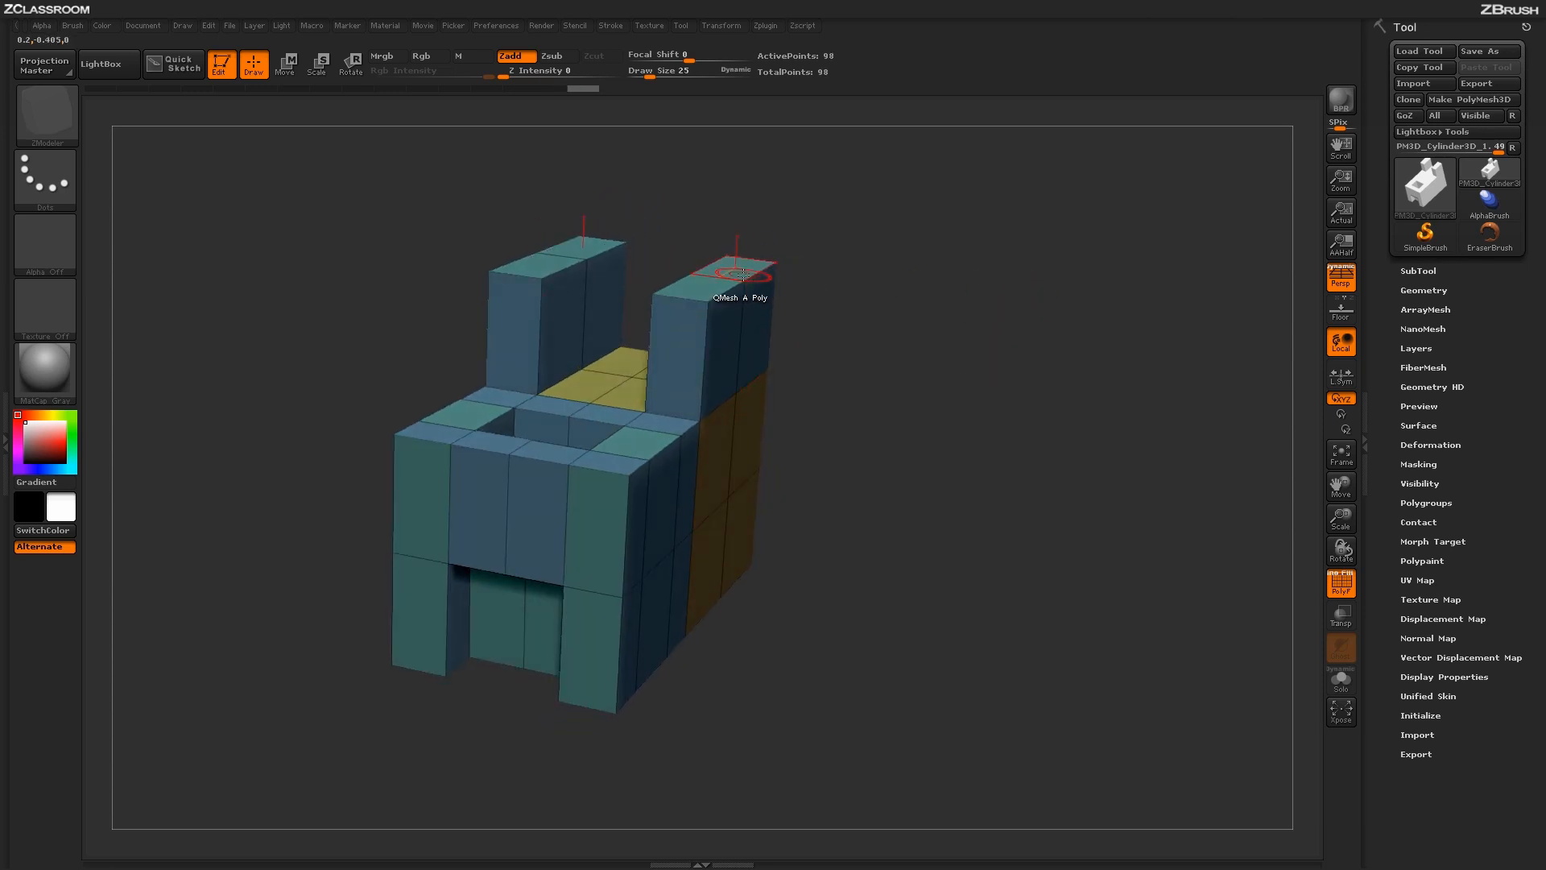
{"action": "left_click_drag", "start_coordinate": [838, 242], "coordinate": [927, 373]}
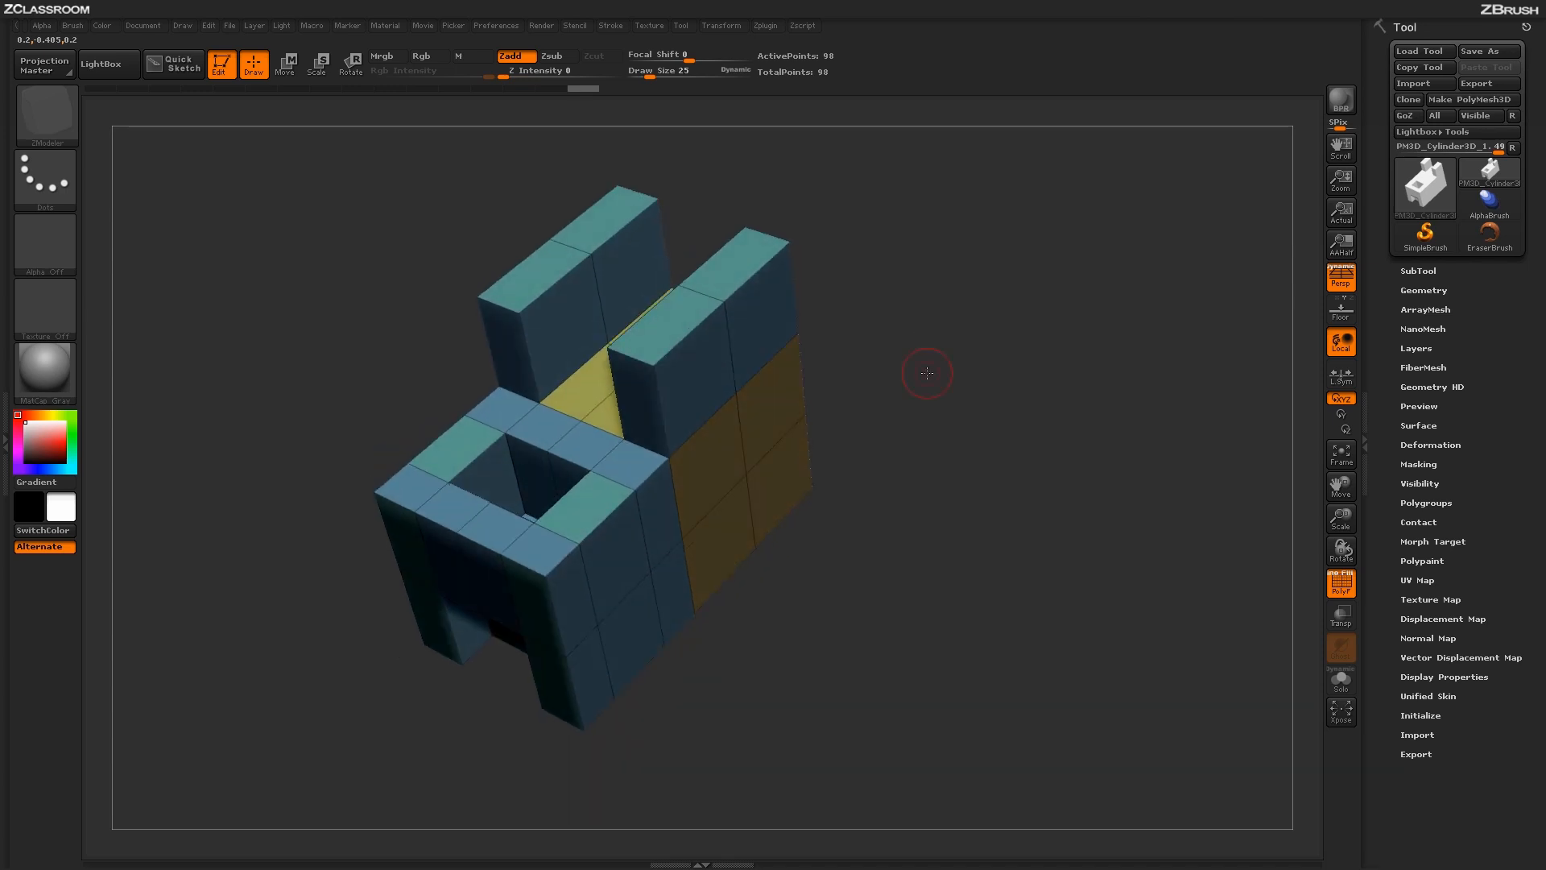
{"action": "key", "text": "ctrl+z"}
- Switch to Enable extended Snap, try extruding the front outer polygons into pointed walls above the posts, and undo all extrusions on the yellow top
{"action": "key", "text": "space"}
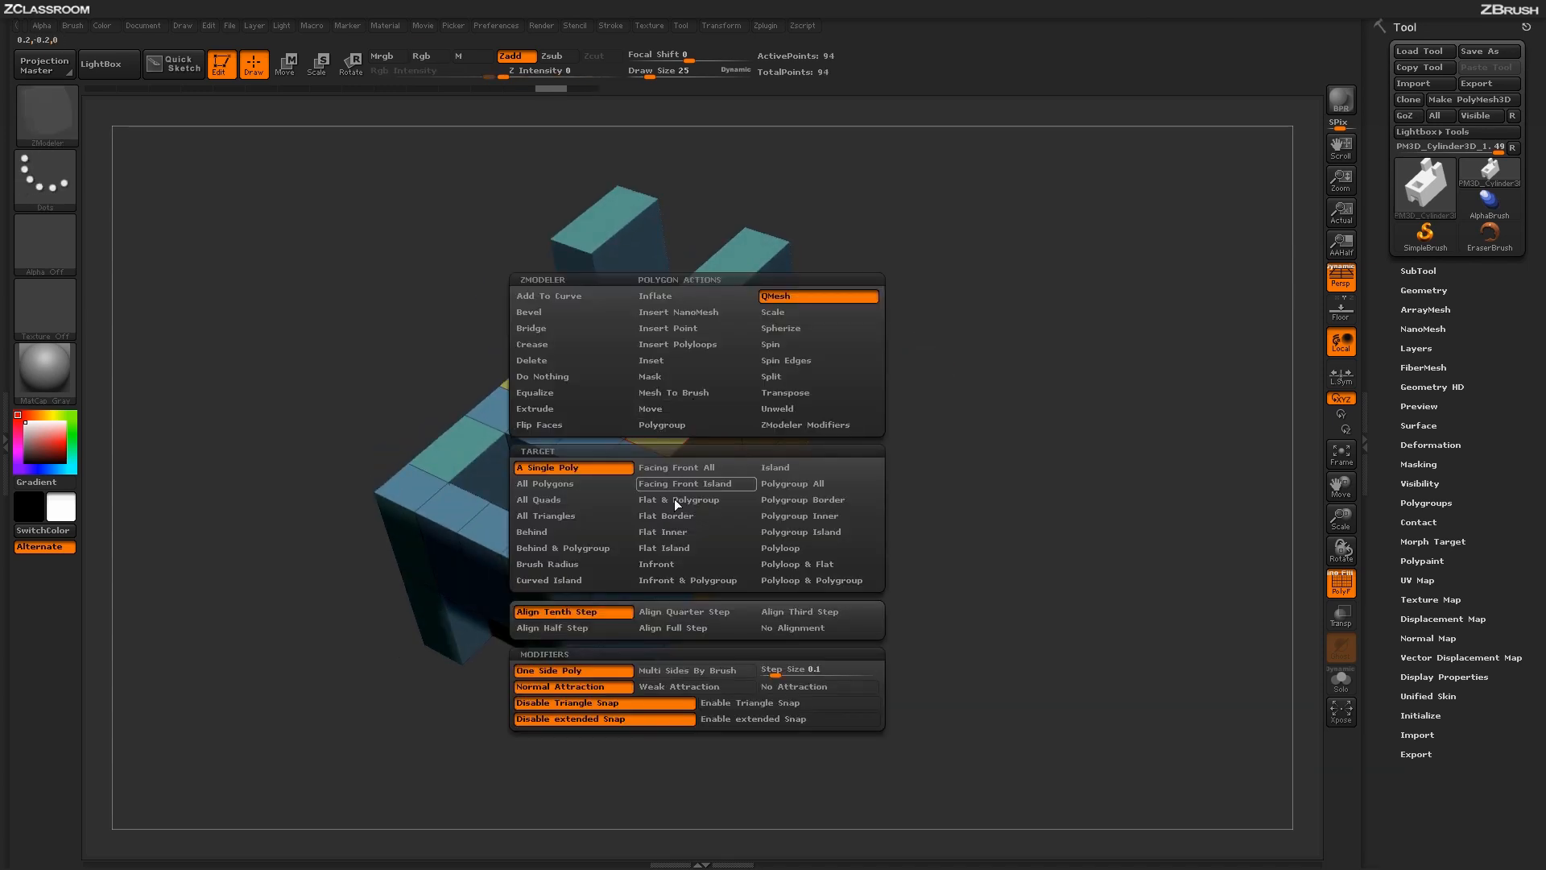
{"action": "left_click", "coordinate": [732, 719]}
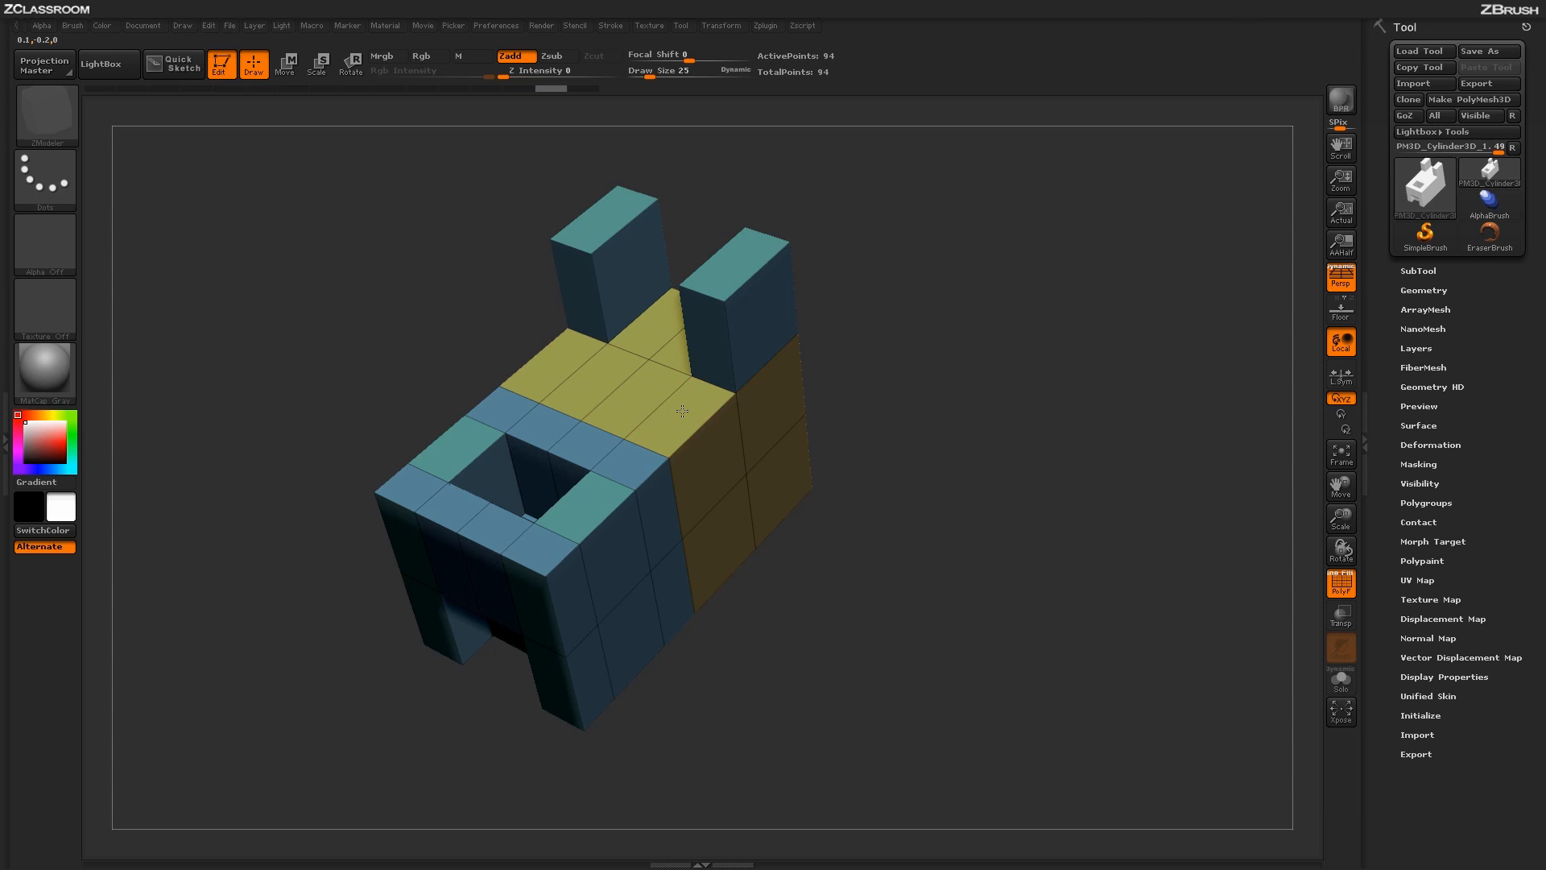
{"action": "left_click_drag", "start_coordinate": [683, 410], "coordinate": [965, 425]}
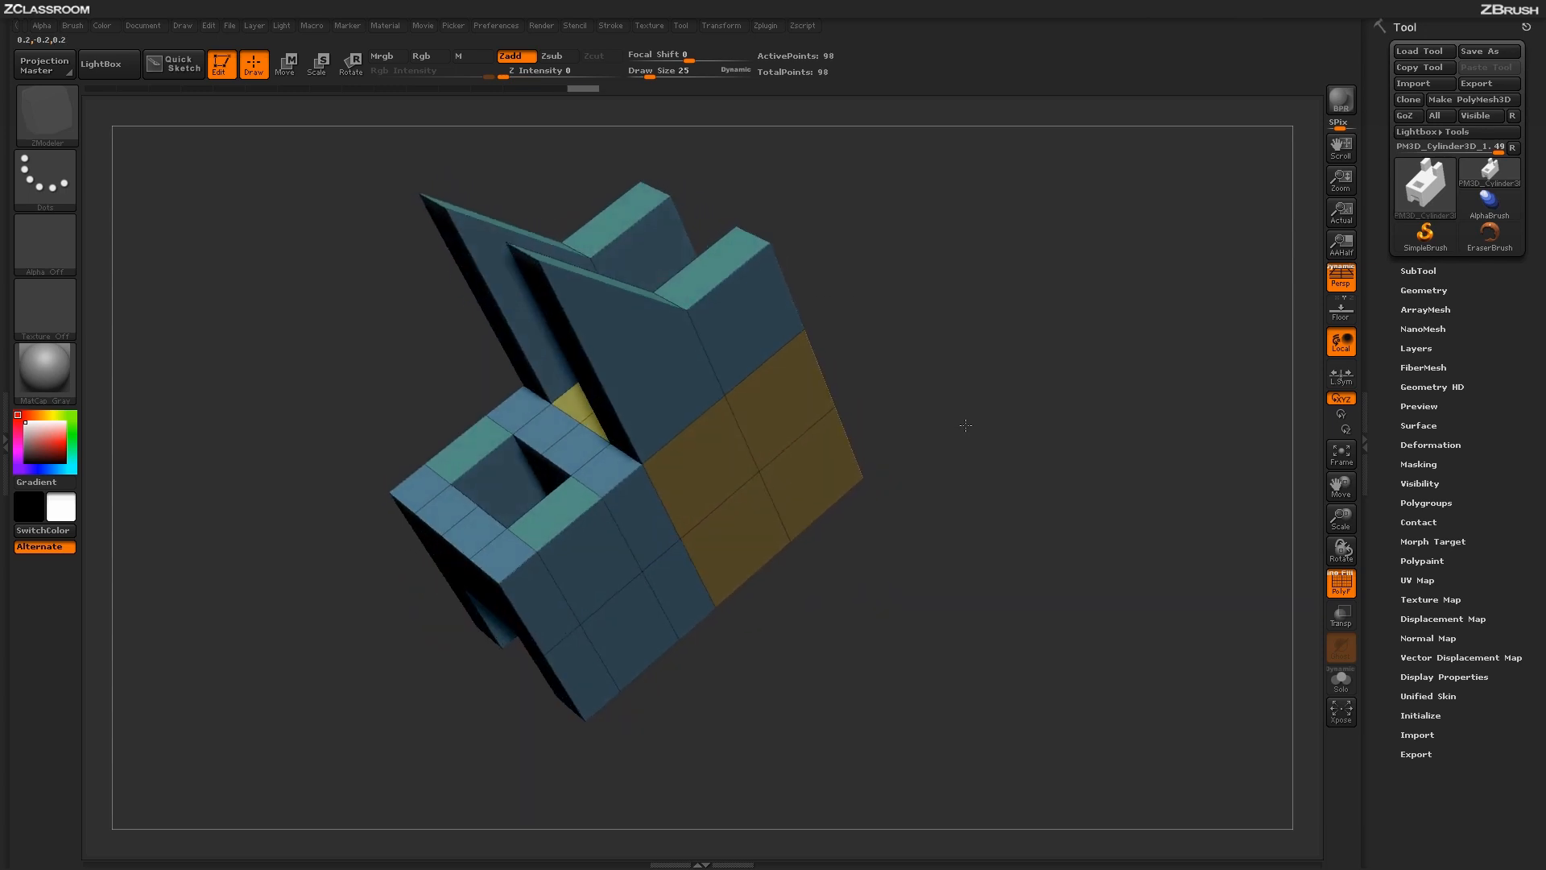
{"action": "mouse_move", "coordinate": [987, 297]}
{"action": "left_mouse_down"}
{"action": "mouse_move", "coordinate": [965, 395]}
{"action": "mouse_move", "coordinate": [997, 294]}
{"action": "left_mouse_up"}
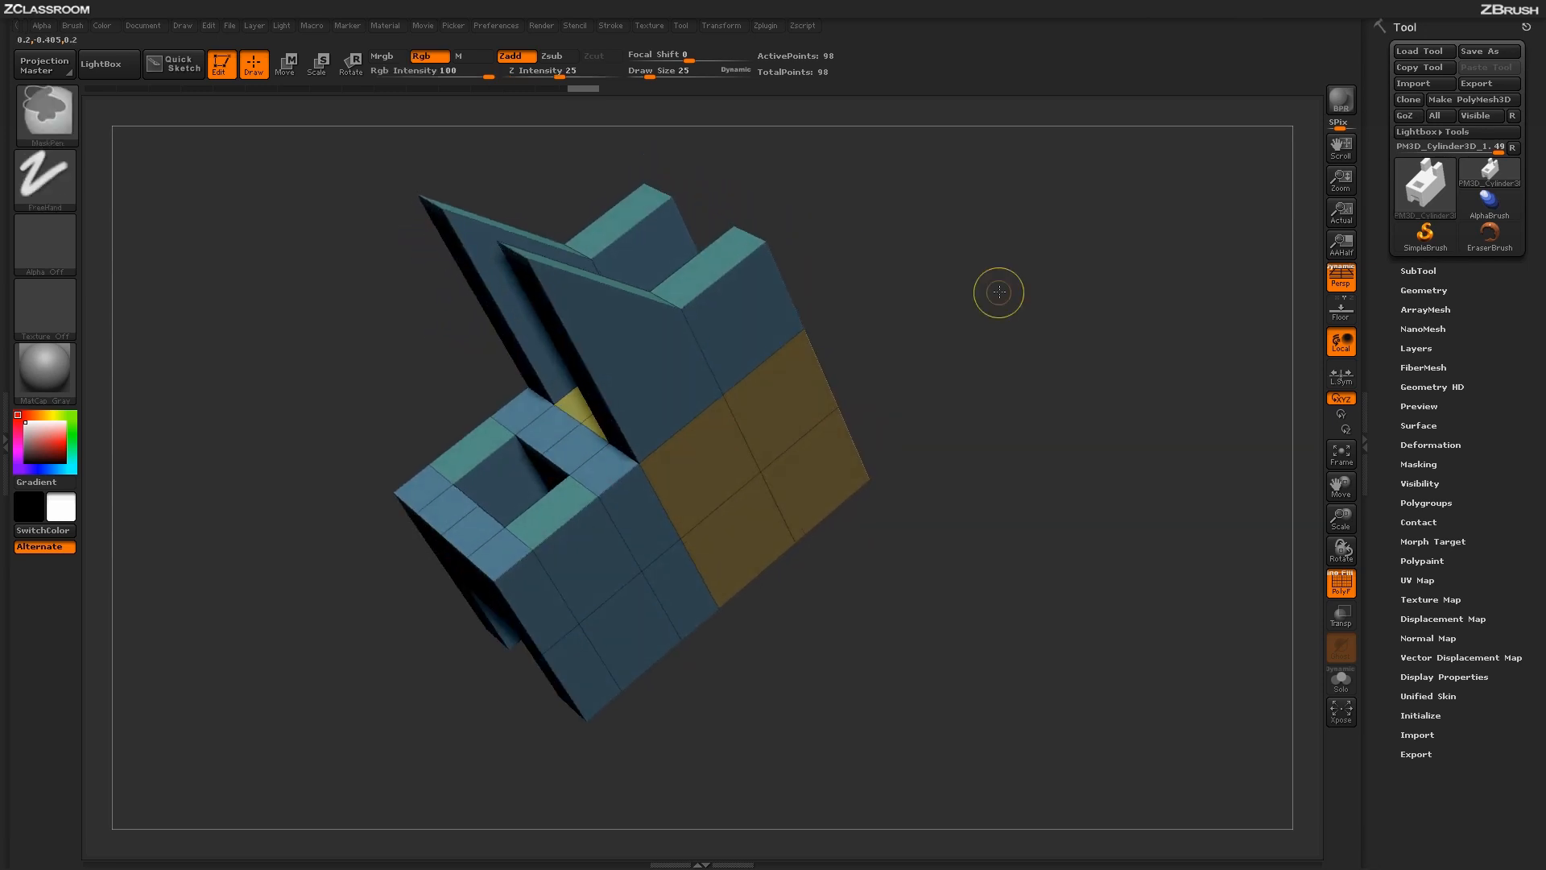
{"action": "key", "text": "ctrl+z"}
{"action": "key", "text": "ctrl+z"}
{"action": "key", "text": "ctrl+z"}
- Reselect the ZModeler brush and set the QMesh modifier to Disable extended Snap
{"action": "key", "text": "b"}
{"action": "key", "text": "z"}
{"action": "key", "text": "m"}
{"action": "key", "text": "space"}
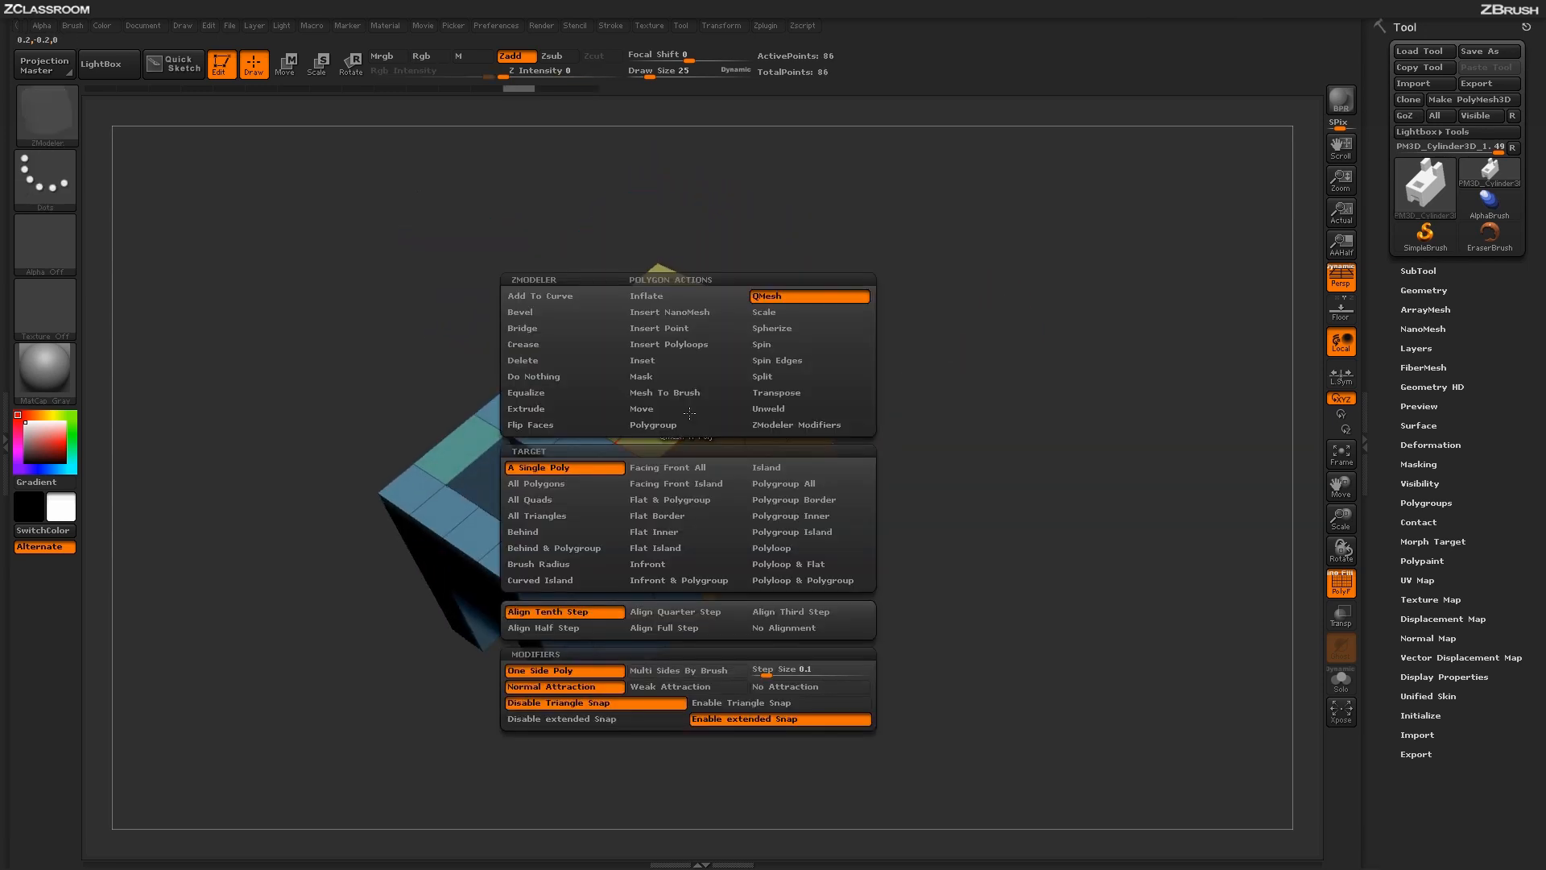
{"action": "left_click", "coordinate": [615, 718]}
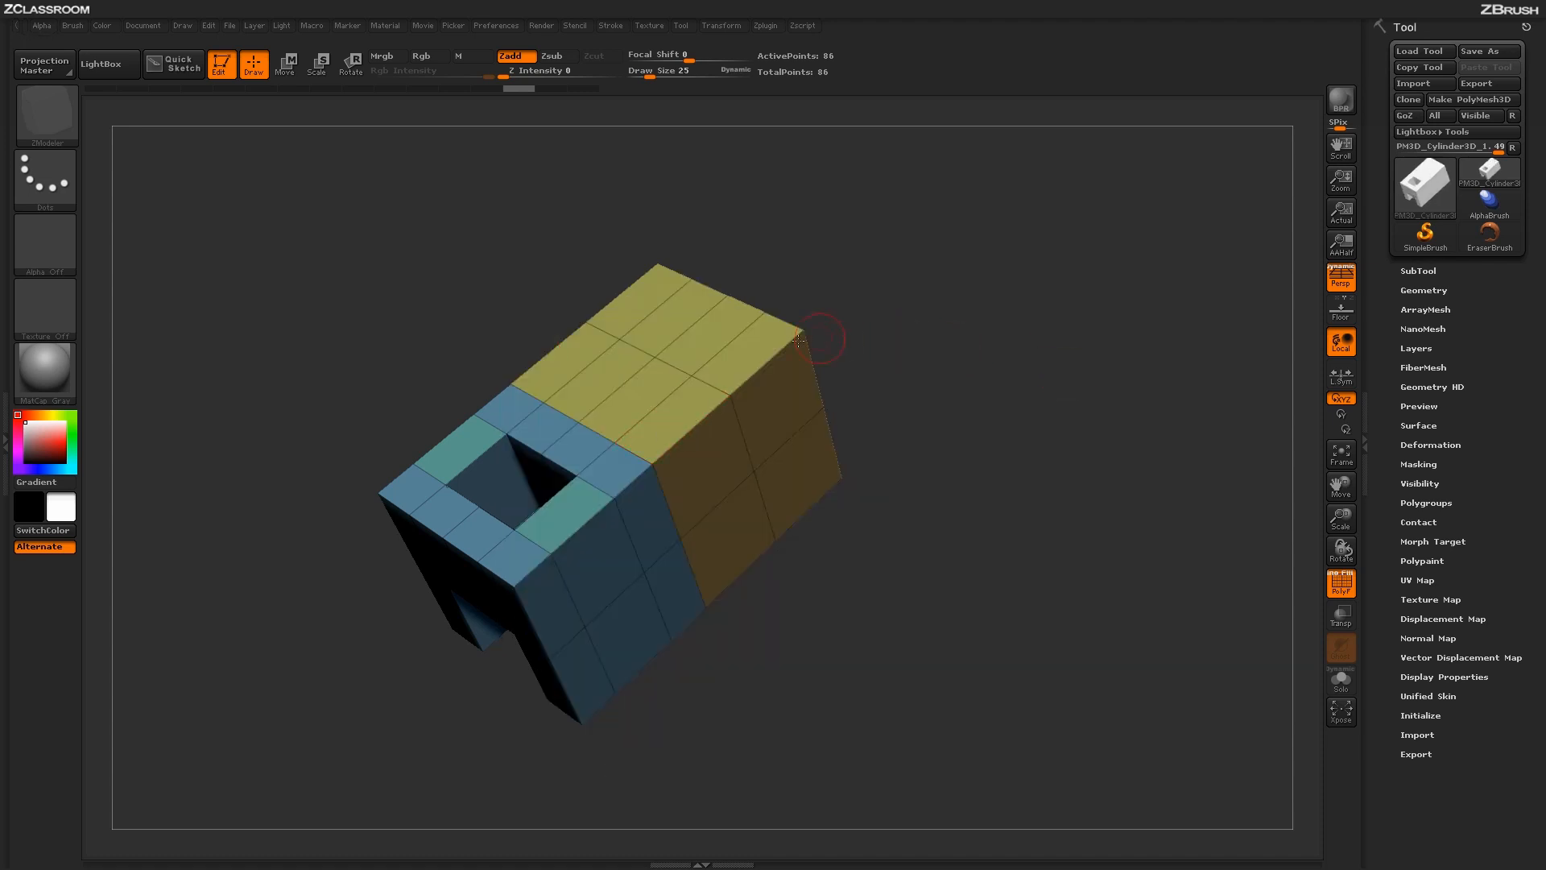